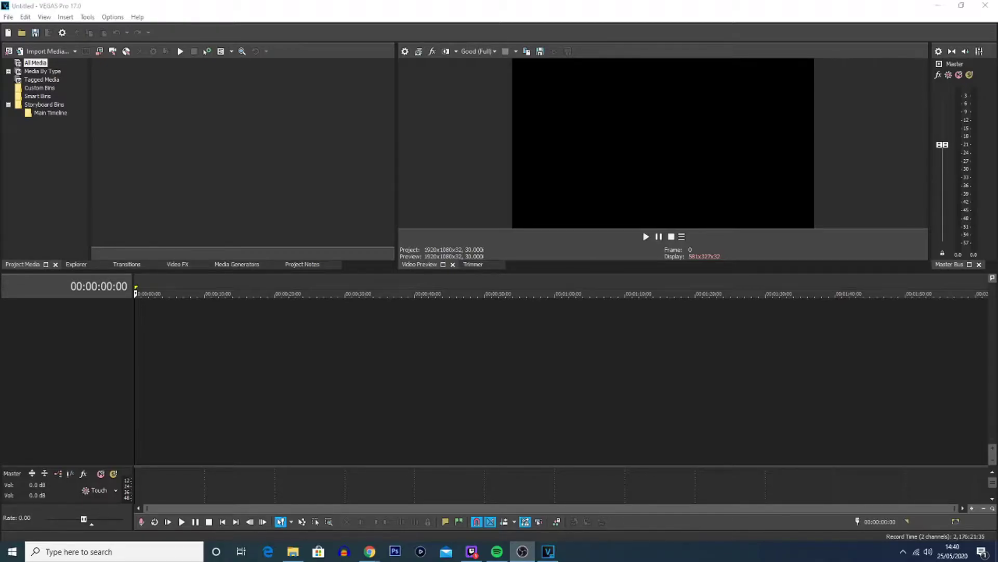
Bring the VEGAS Pro 17 window with the empty untitled 1920x1080 project into focus
left_click(605, 311)
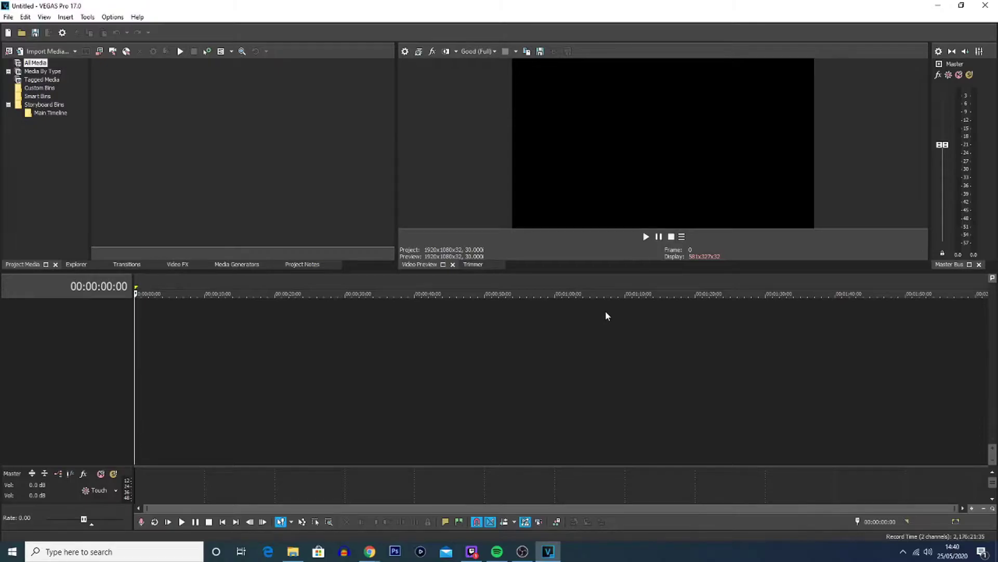
Check the current project video properties, then start a new project from File > New
left_click(405, 52)
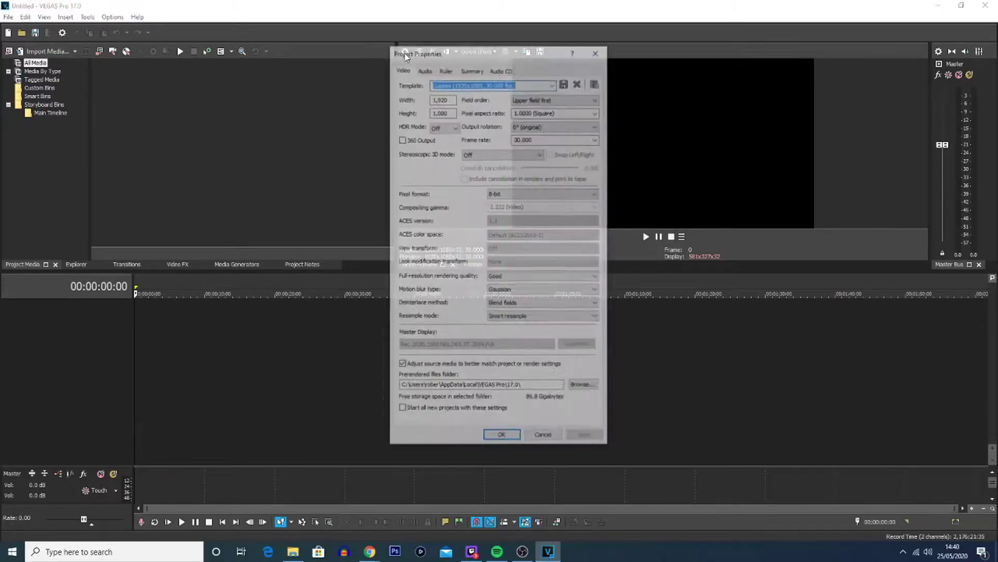
left_click(597, 50)
left_click(11, 18)
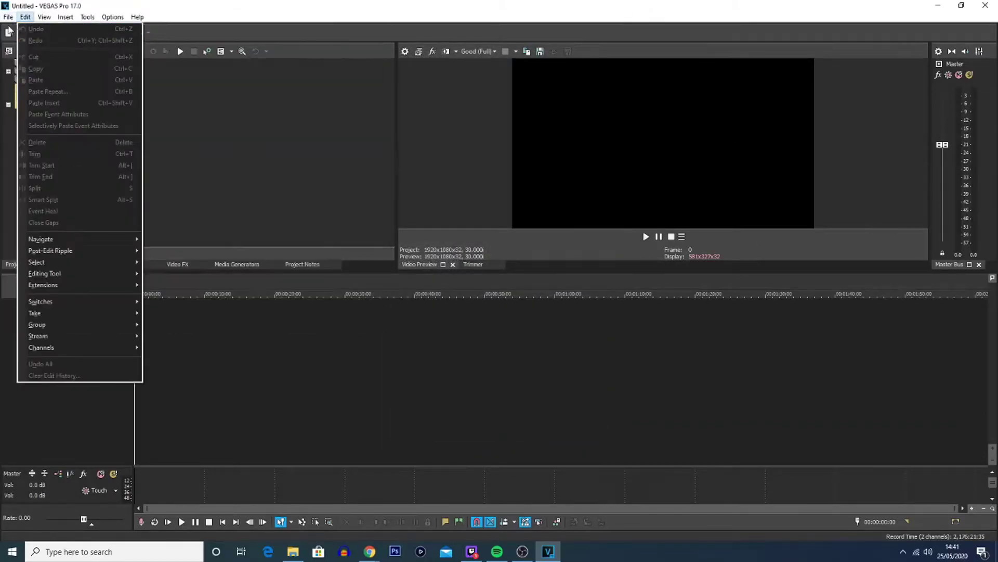
left_click(20, 28)
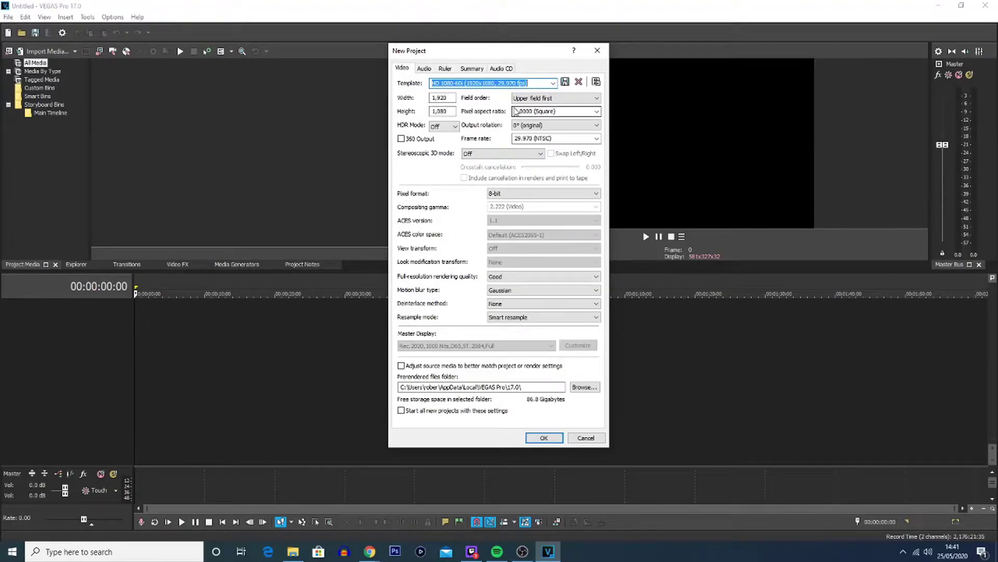
Confirm the width reads 1920 and enter 1080 as the new project's height
left_click(453, 98)
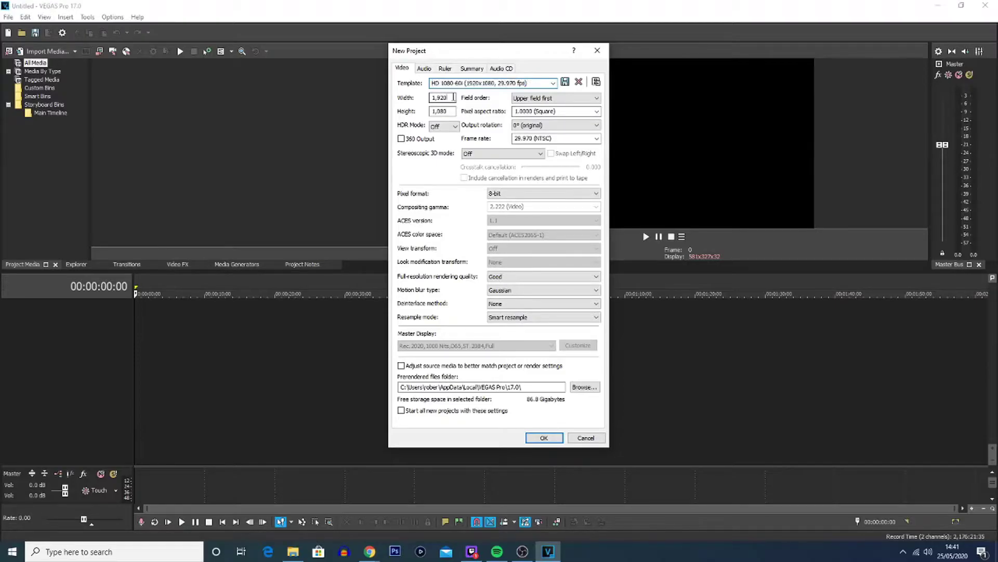
double_click(453, 97)
left_click(437, 111)
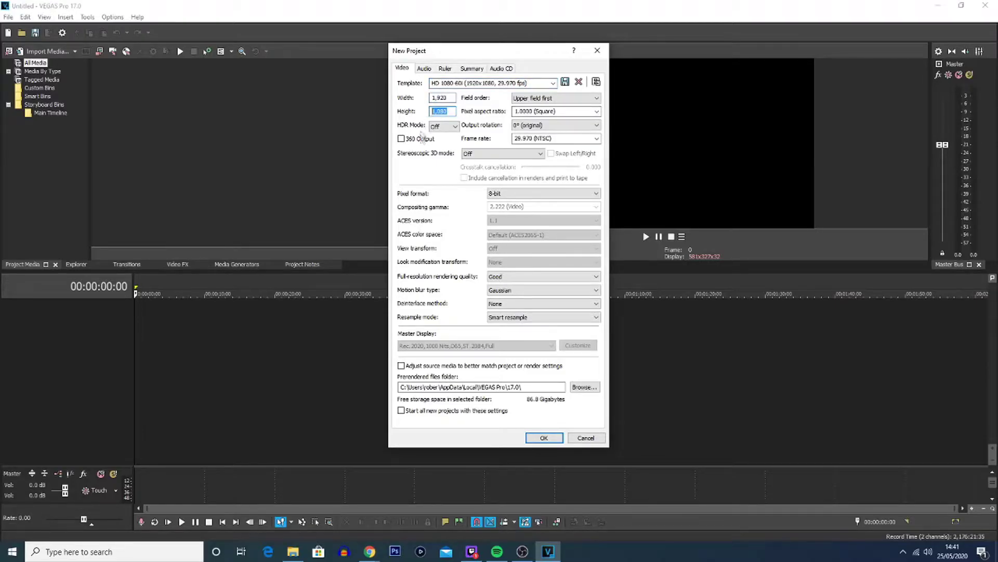
left_click(452, 111)
double_click(453, 98)
key("Tab")
type("1080")
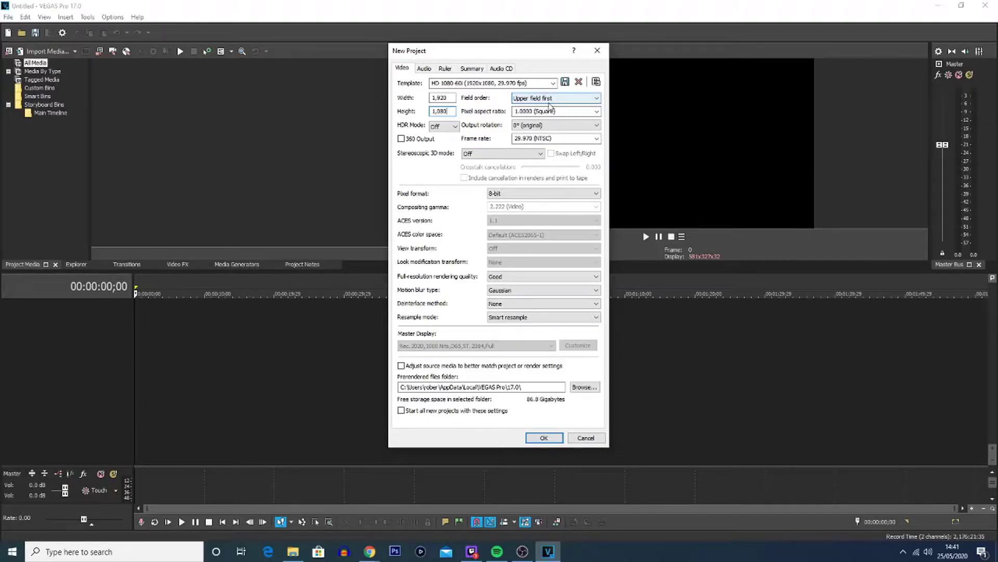
Change the field order to None (progressive scan)
left_click(555, 101)
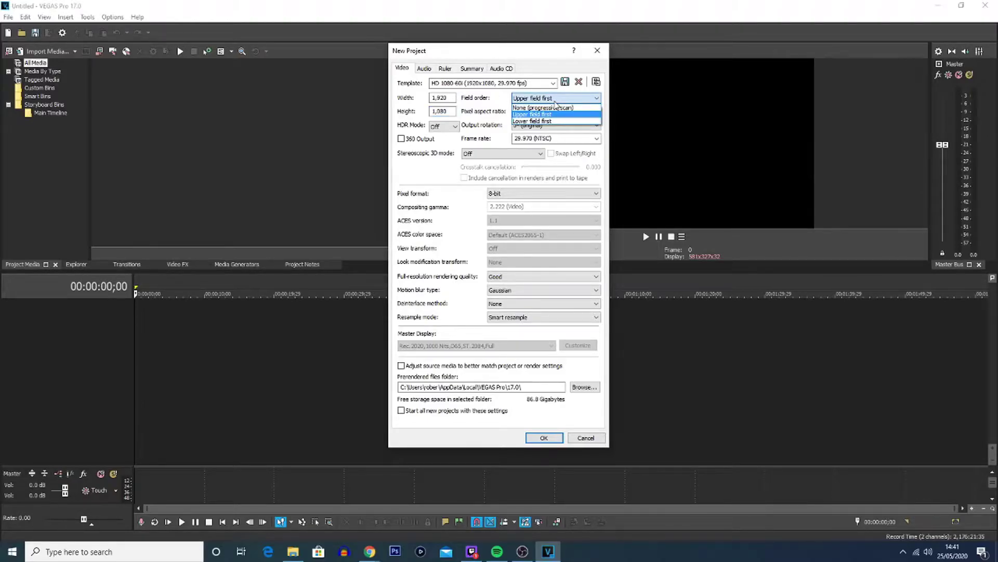
left_click(550, 107)
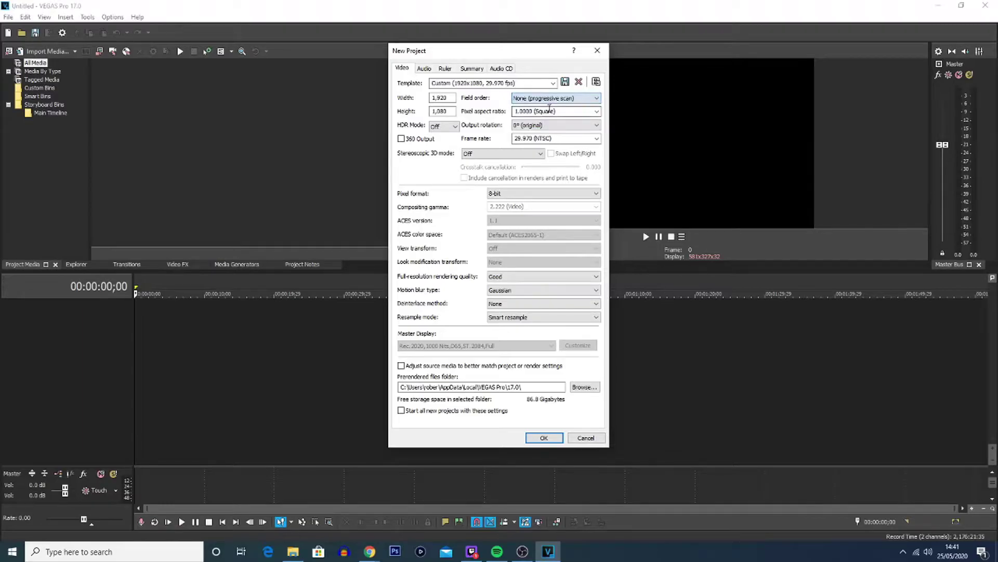
left_click(597, 138)
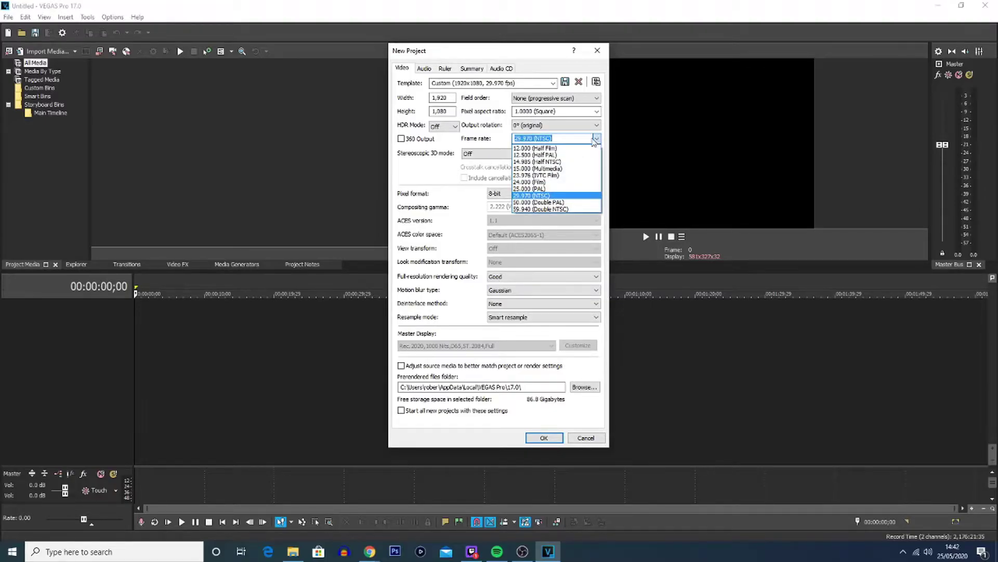
Set the new project's frame rate to 59.940 (Double NTSC)
left_click(546, 199)
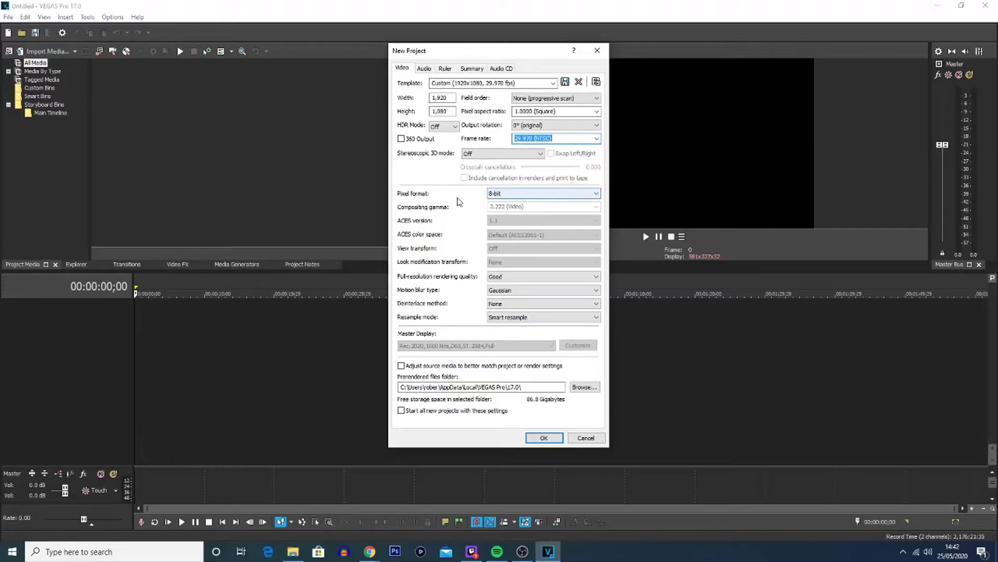
left_click(598, 139)
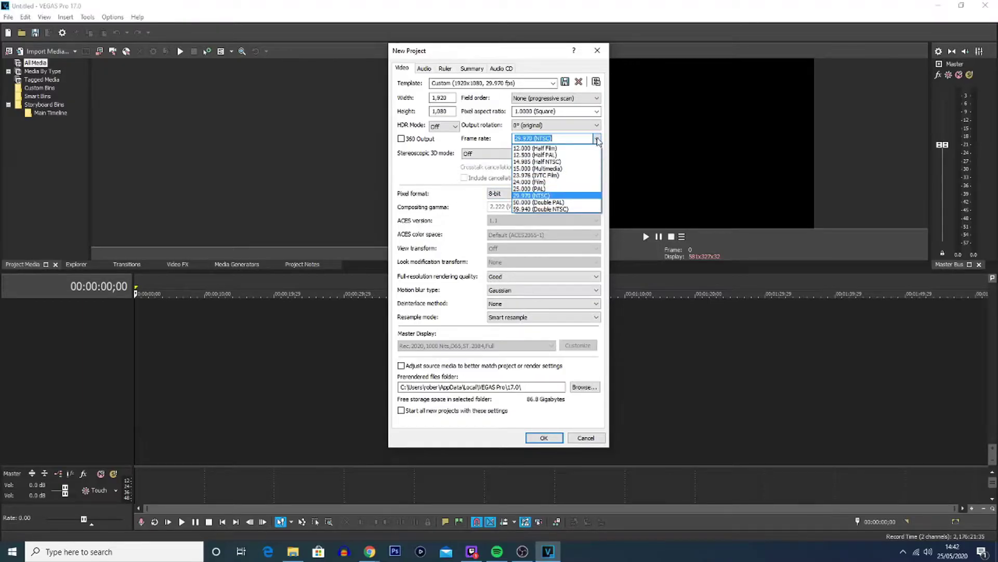
left_click(535, 210)
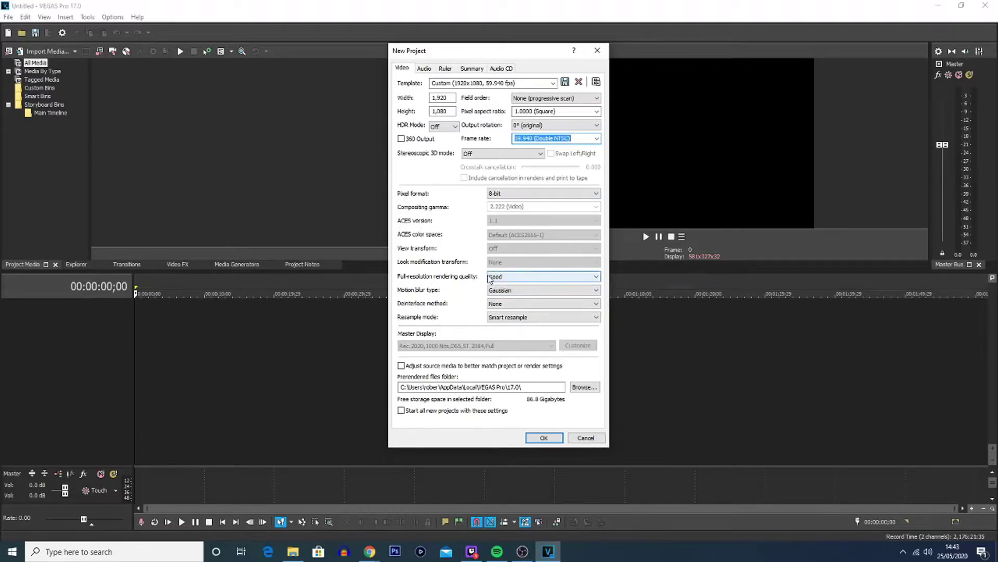
left_click(584, 281)
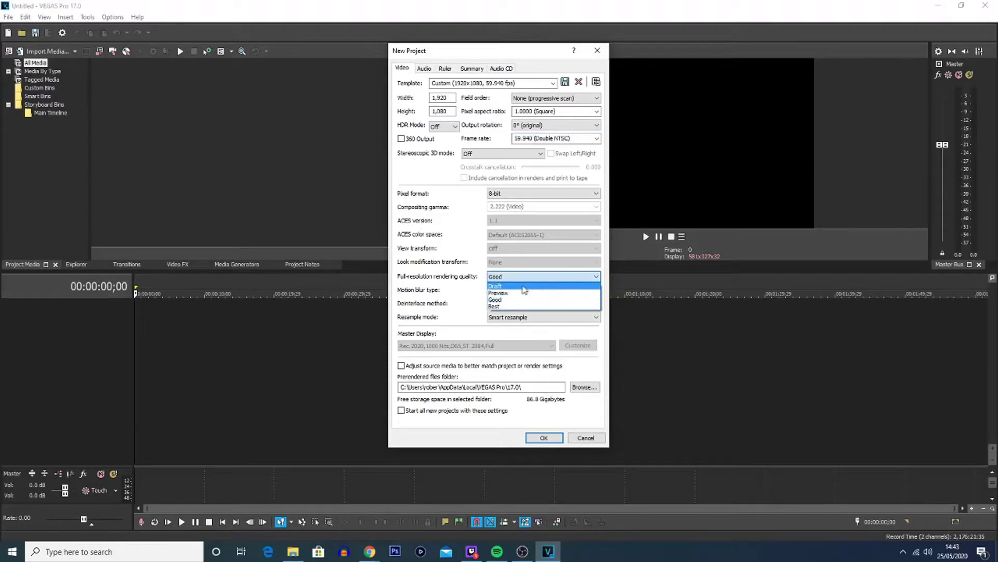
Choose Best rendering quality, Blend fields deinterlacing and Disable resample
left_click(500, 307)
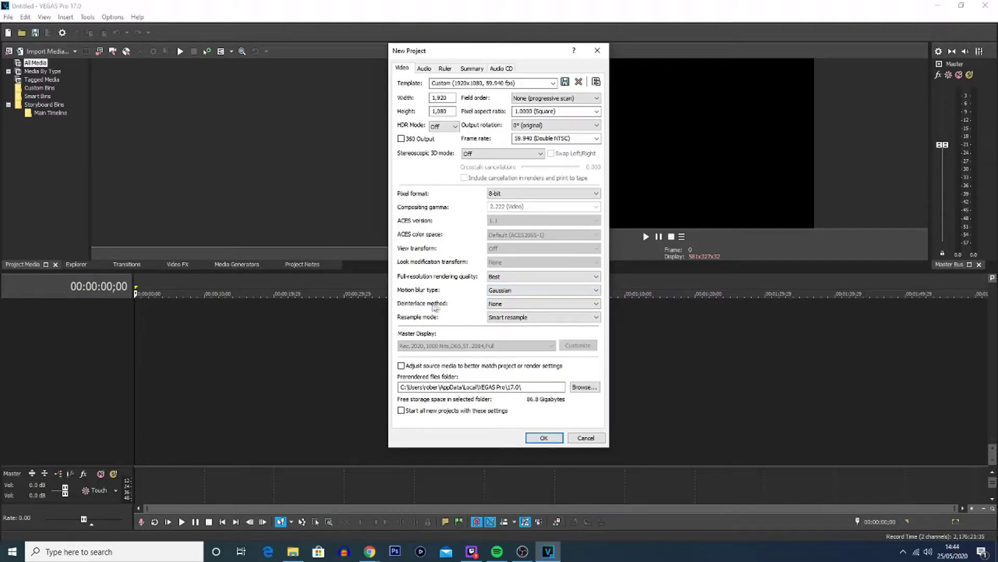
left_click(537, 309)
left_click(518, 323)
left_click(528, 318)
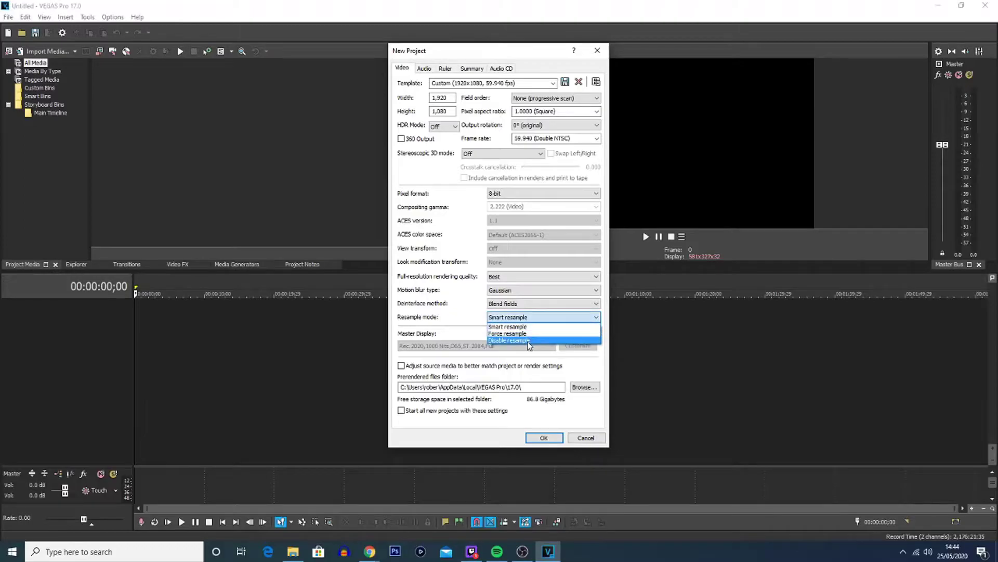
left_click(529, 341)
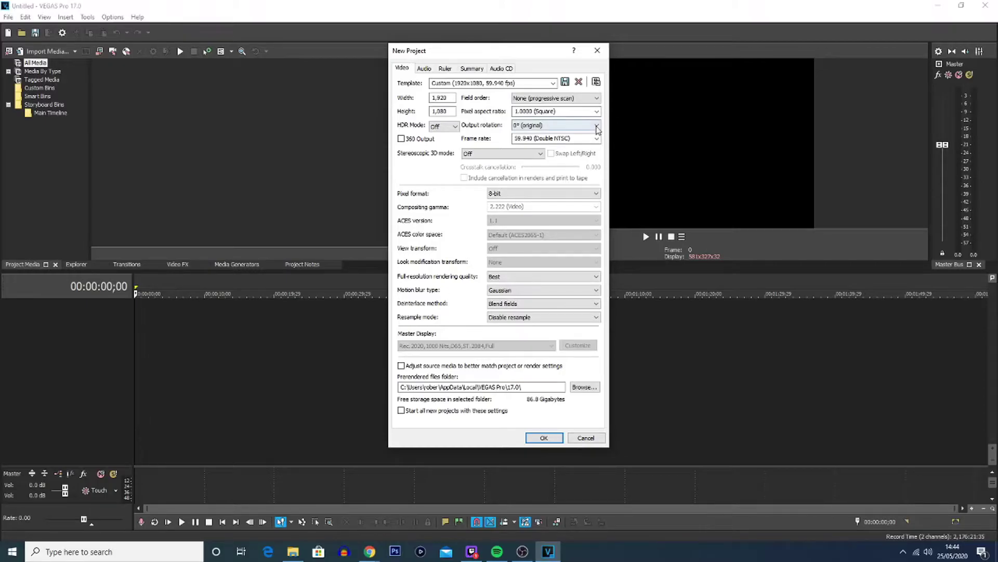
Keep 59.940 fps and save the settings as a new named YouTube project template
left_click(597, 138)
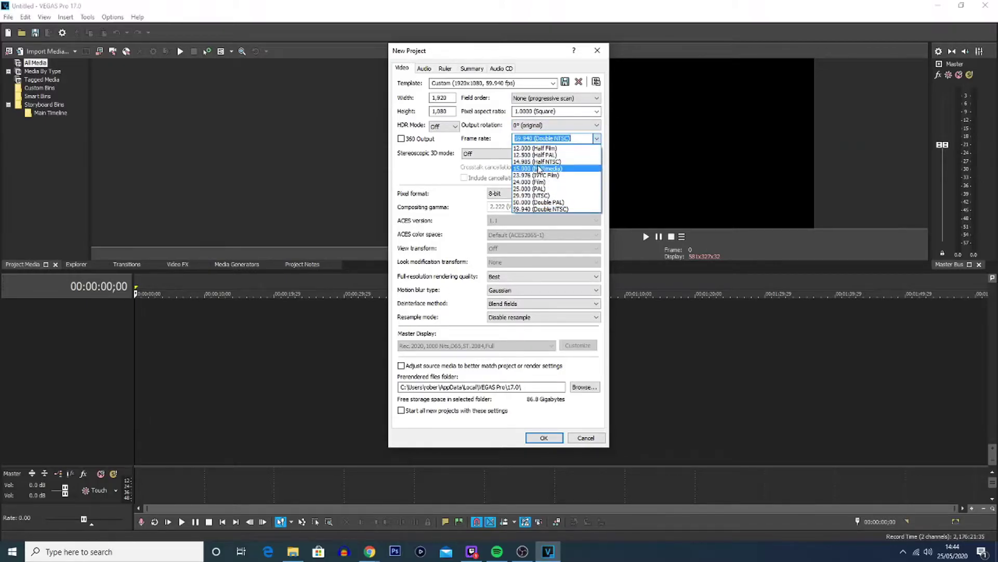
left_click(528, 196)
left_click(597, 139)
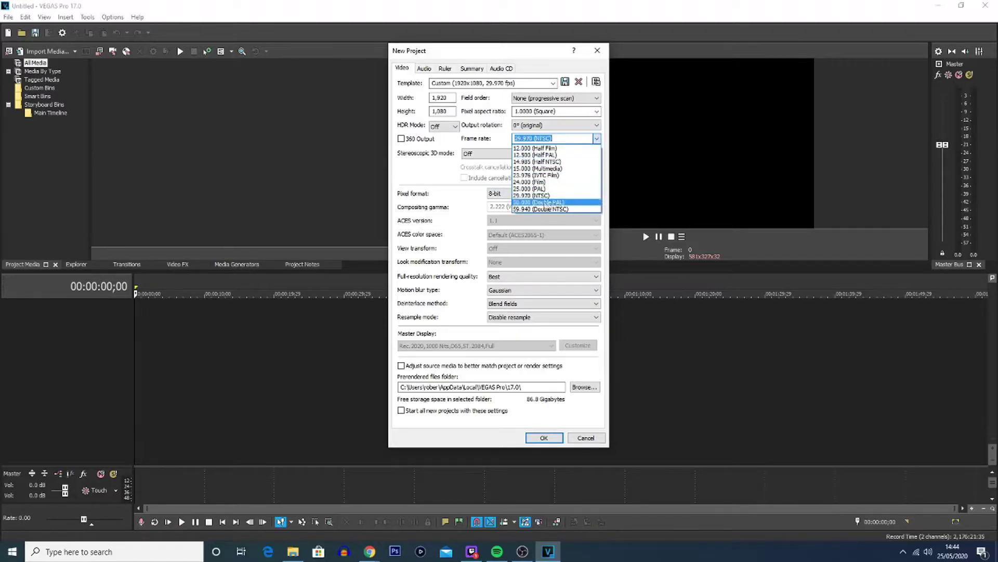
left_click(550, 210)
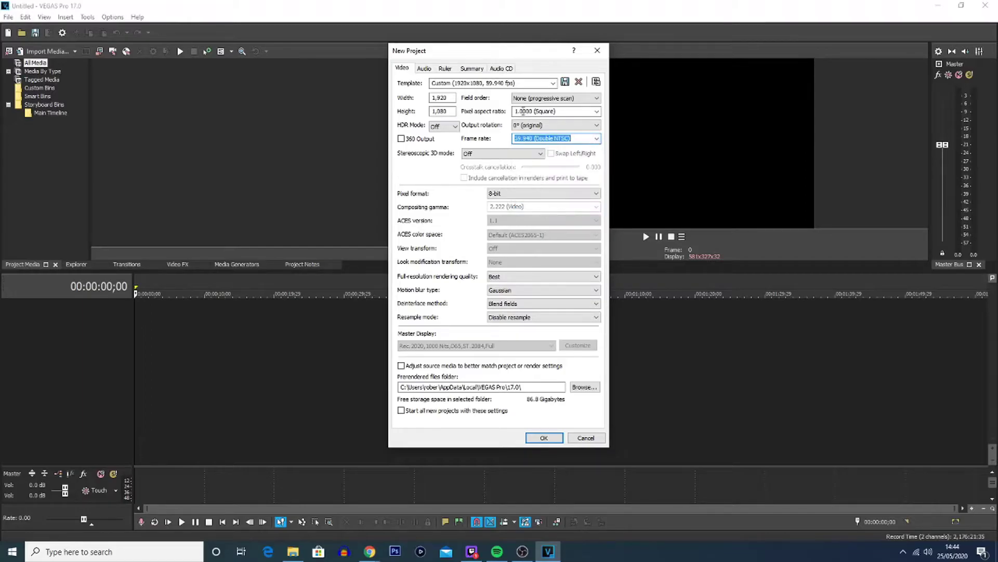
left_click(531, 82)
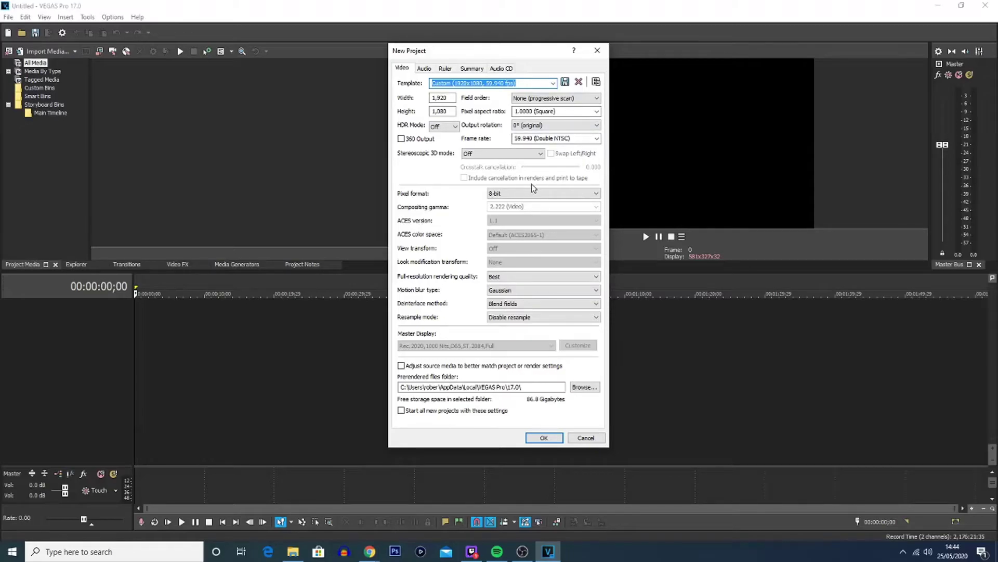
key("BackSpace")
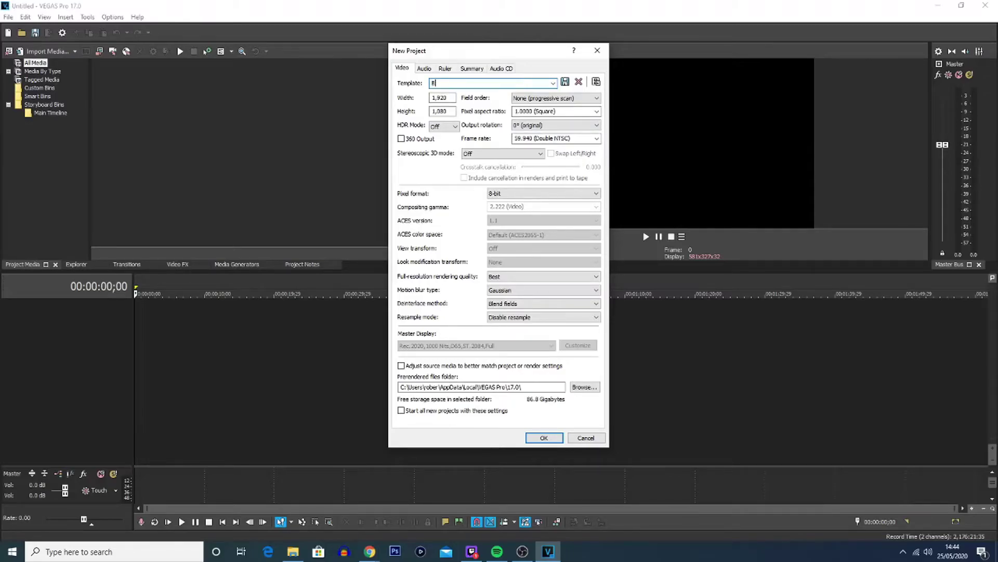
type("Best Render Settings For YouTube (60FPS)")
left_click(566, 83)
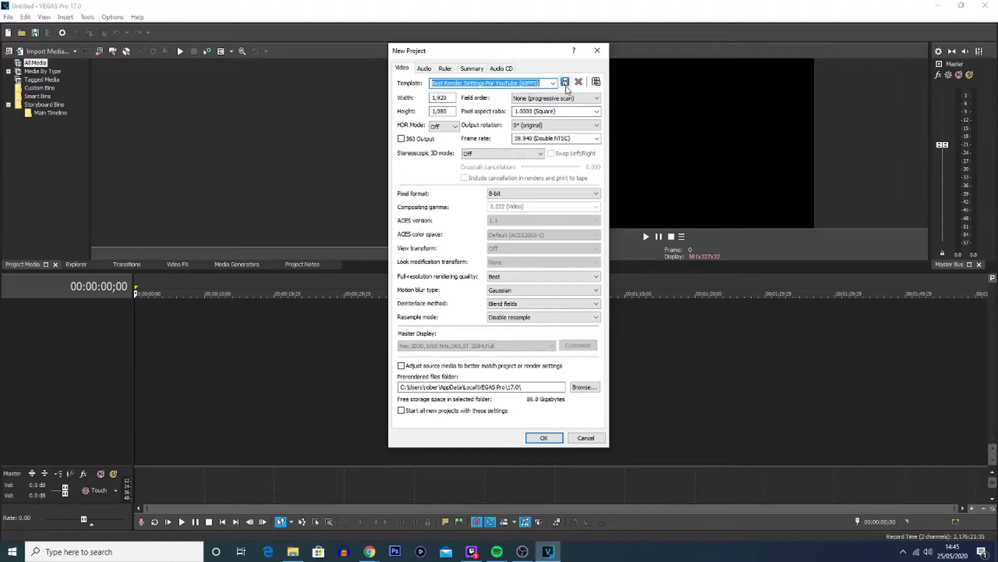
Switch to 29.970 (NTSC), save as Best Render Settings For YouTube (30FPS), and confirm
left_click(597, 139)
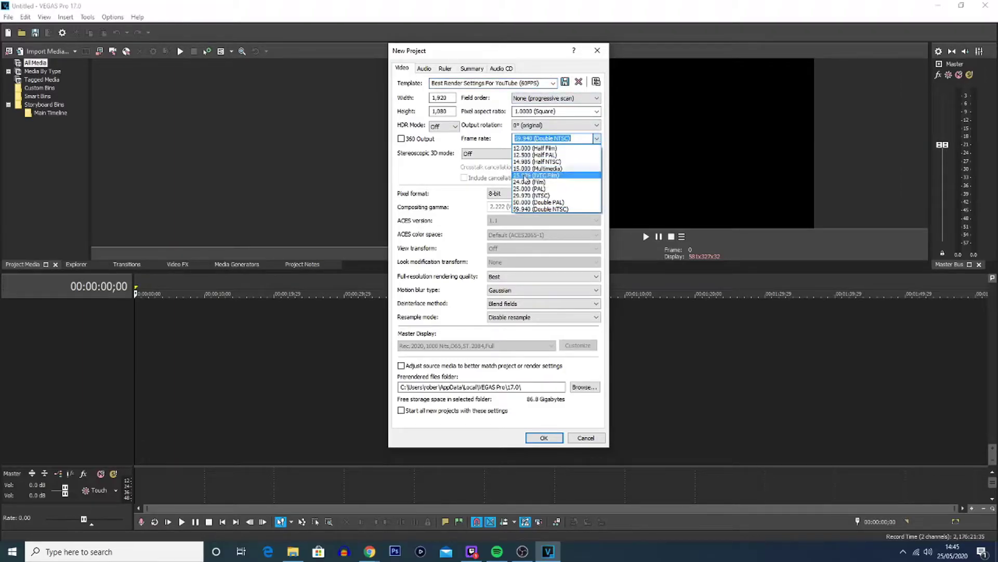
left_click(525, 195)
left_click(527, 83)
key("Down")
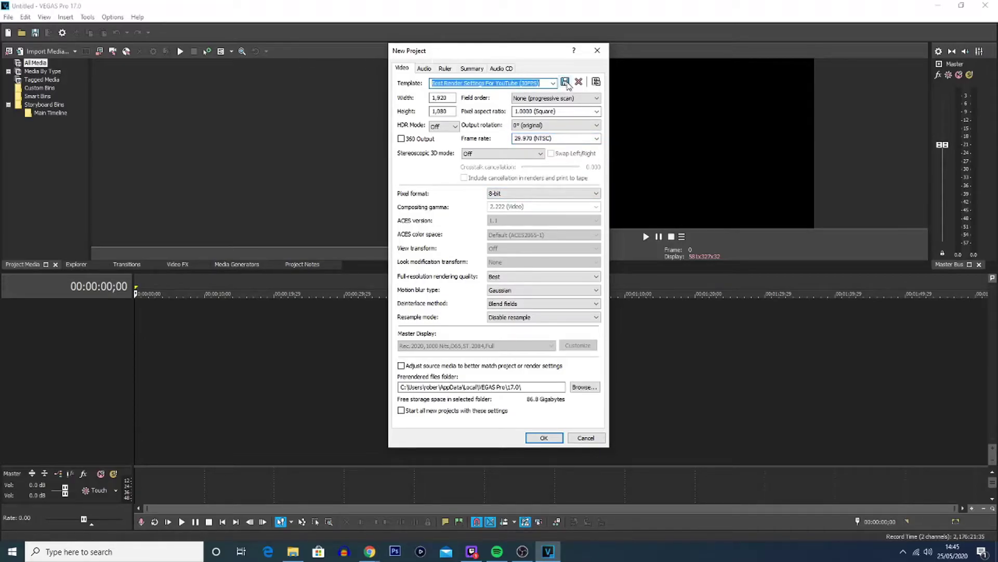
left_click(482, 84)
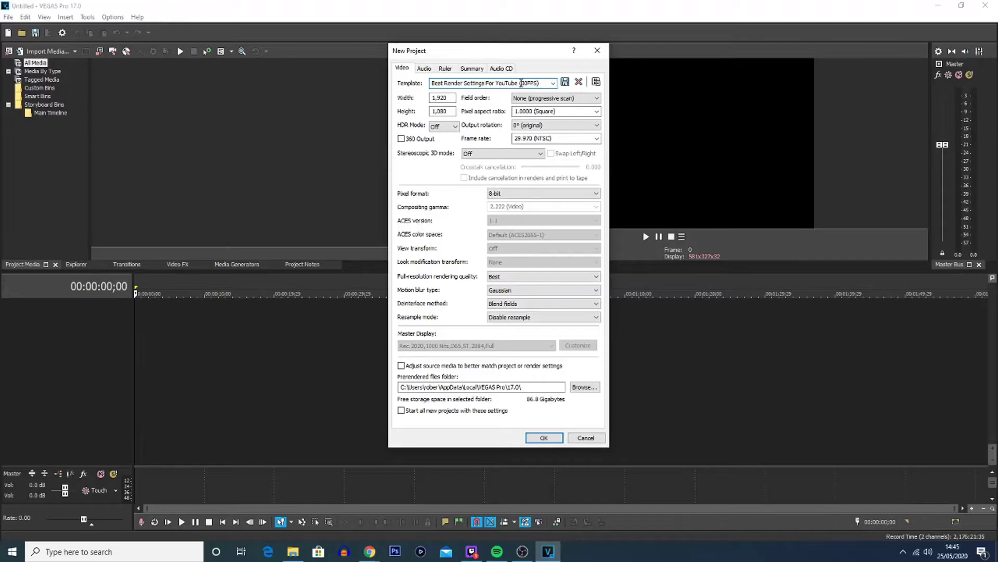
left_click_drag(519, 83, 541, 83)
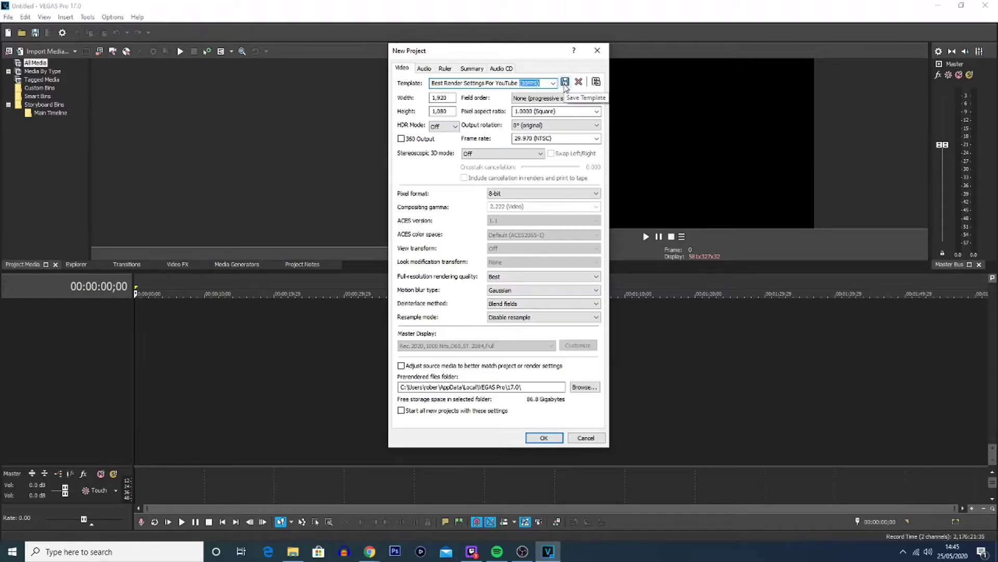
left_click(565, 84)
left_click(557, 441)
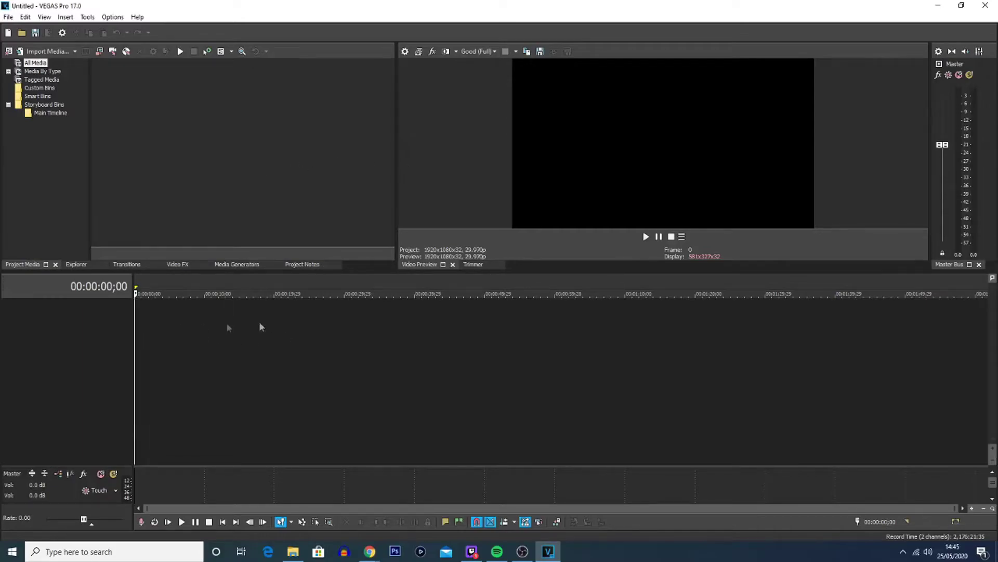
Apply the Best Render Settings For YouTube (60FPS) template to the project's video properties
left_click(295, 323)
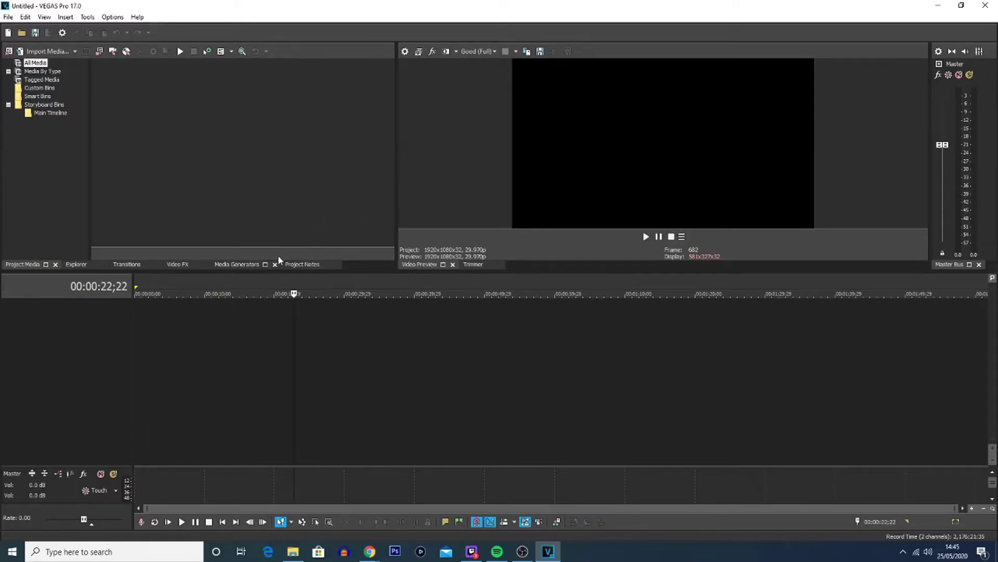
left_click(406, 51)
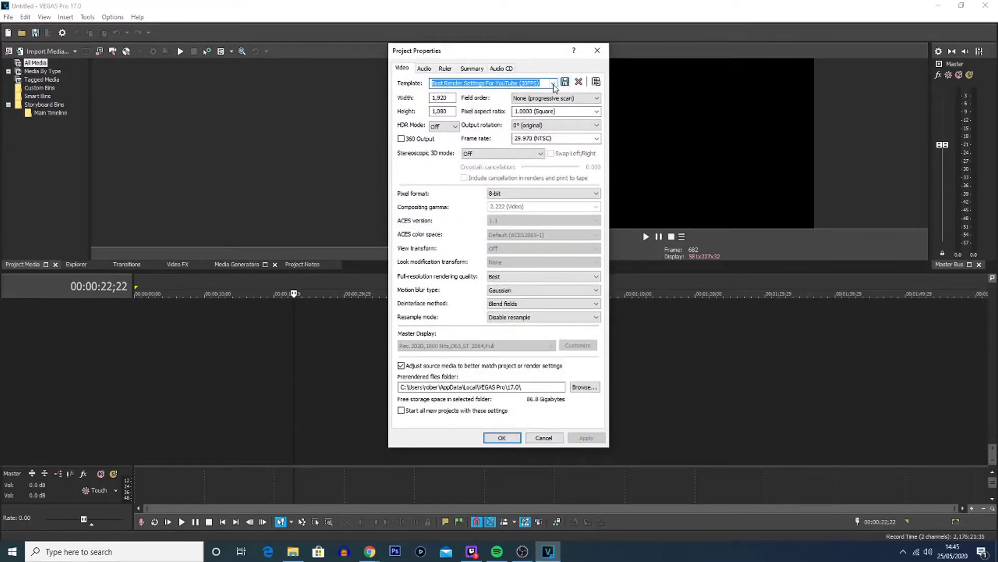
left_click(553, 84)
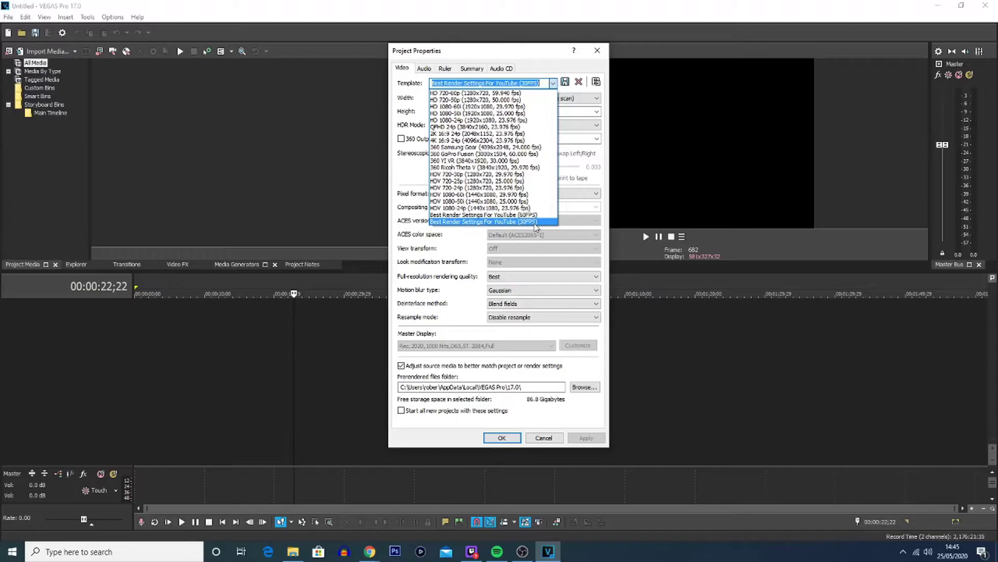
left_click(511, 214)
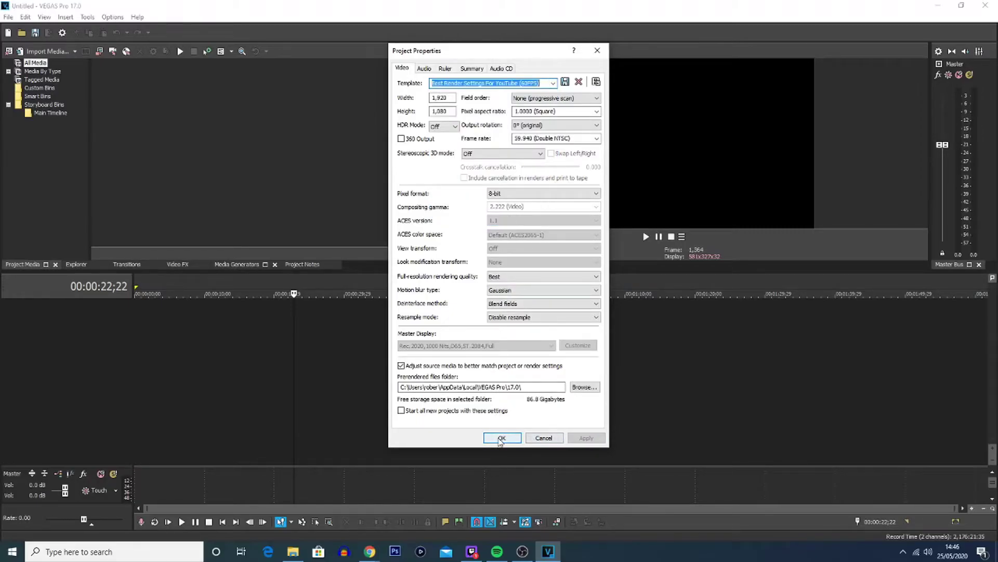
left_click(502, 438)
Make the 60FPS settings the default for all new projects and apply them
left_click(410, 312)
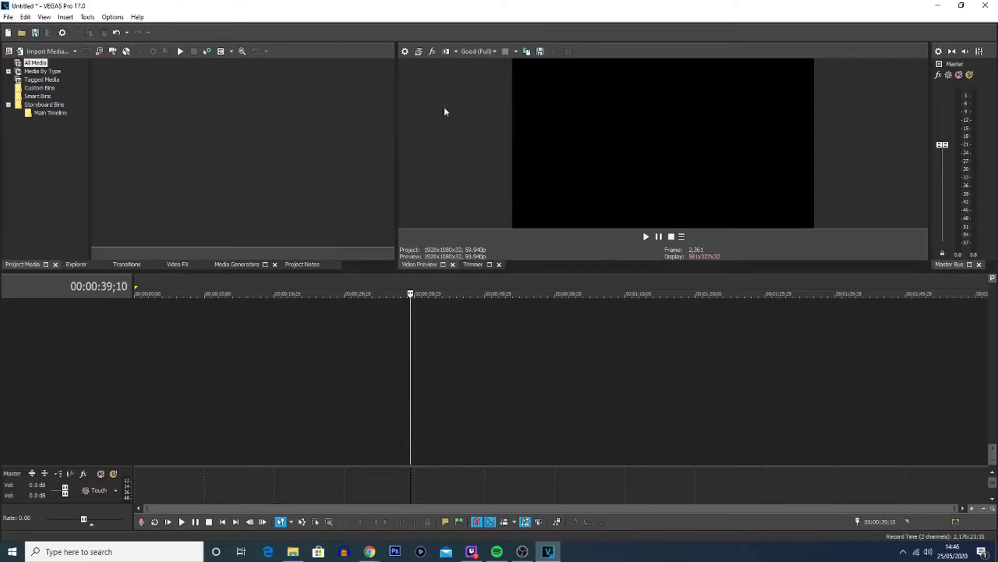
left_click(406, 52)
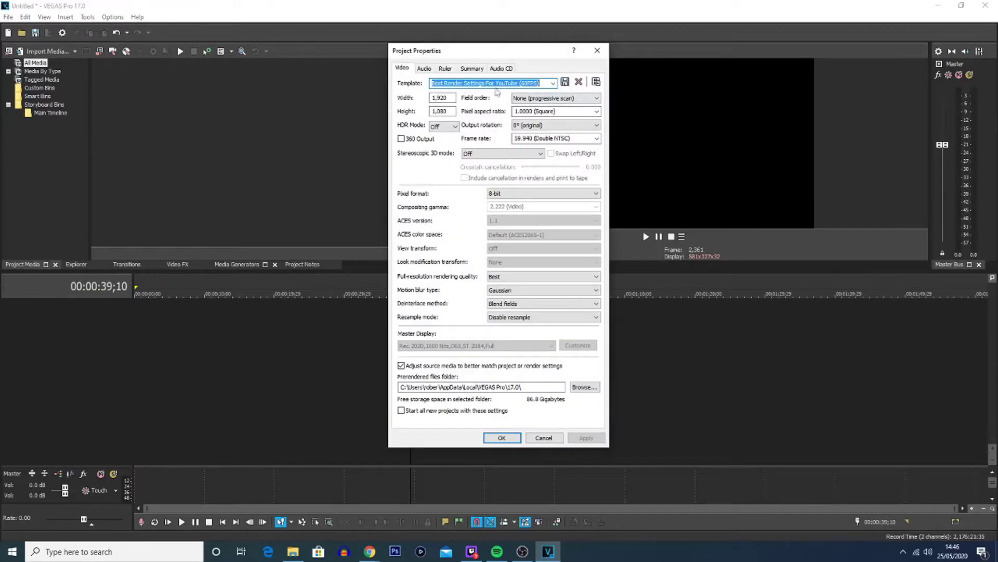
left_click(497, 86)
left_click_drag(518, 83, 541, 85)
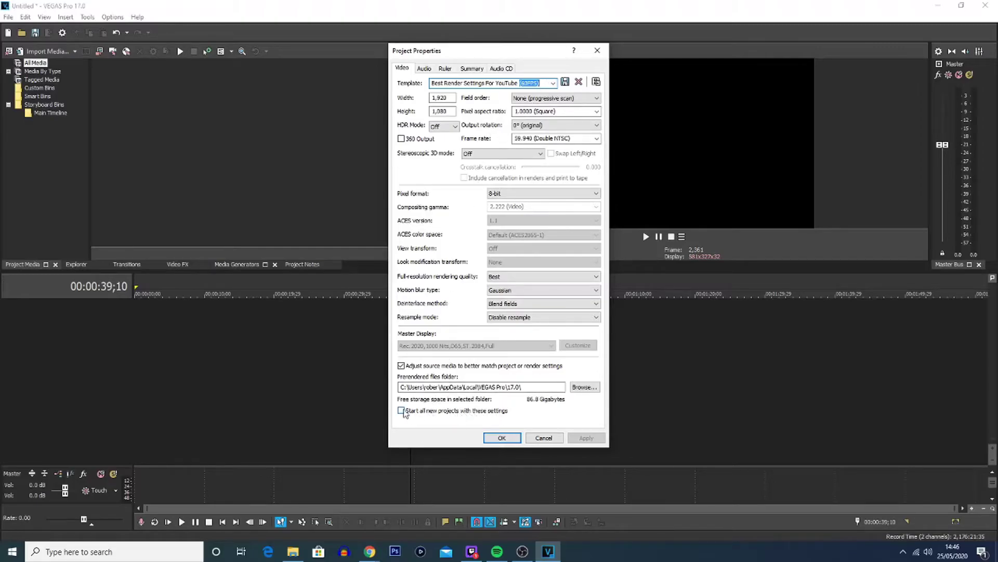
left_click(401, 410)
left_click(586, 438)
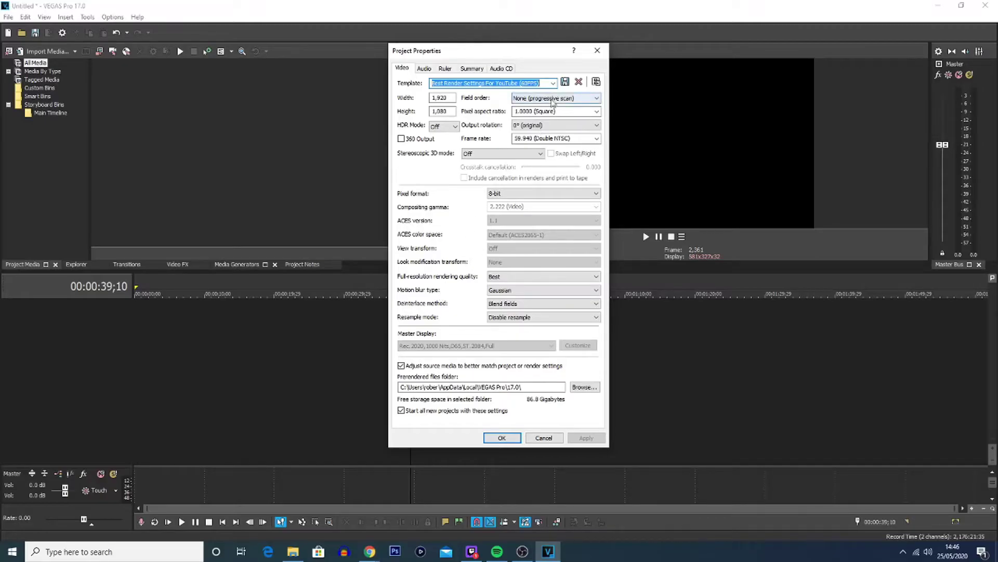
left_click(554, 84)
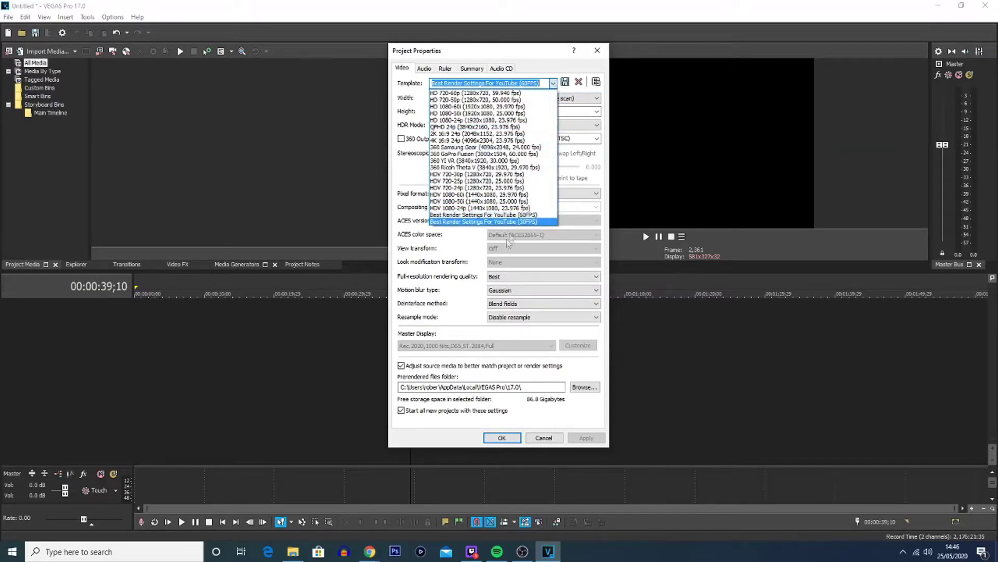
left_click(573, 412)
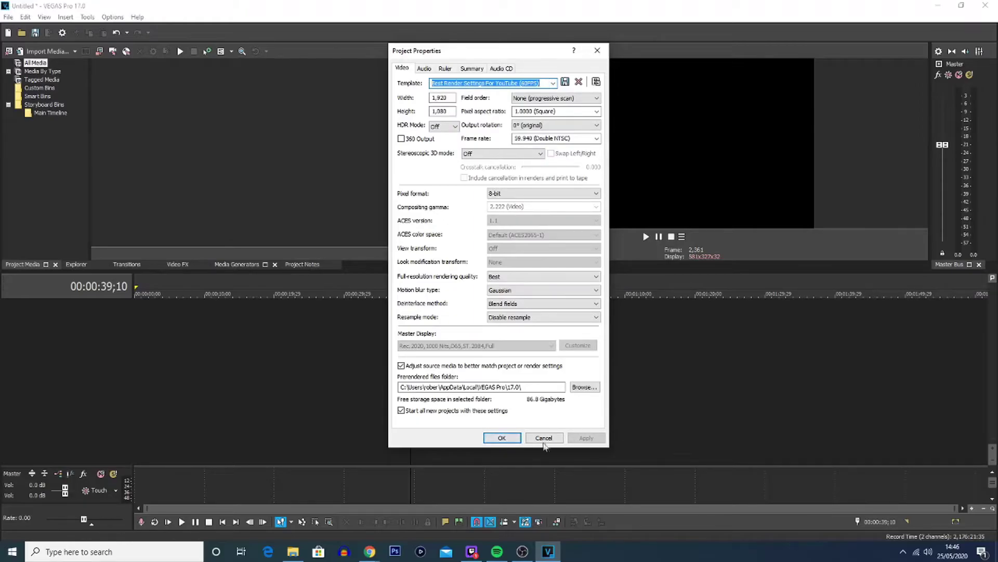
left_click(494, 437)
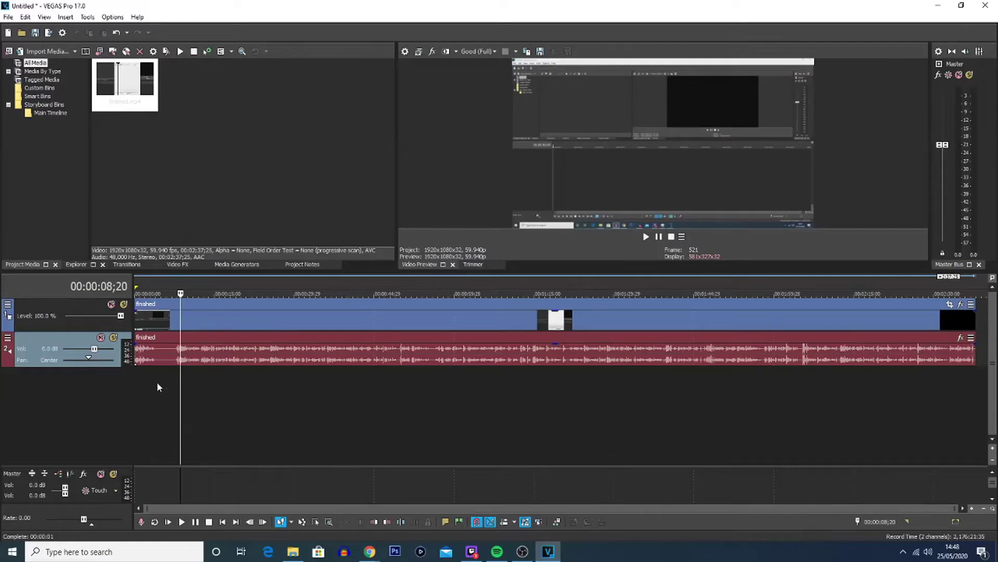
Scrub through the finished clip on the timeline and open the File menu
left_click_drag(157, 387, 853, 426)
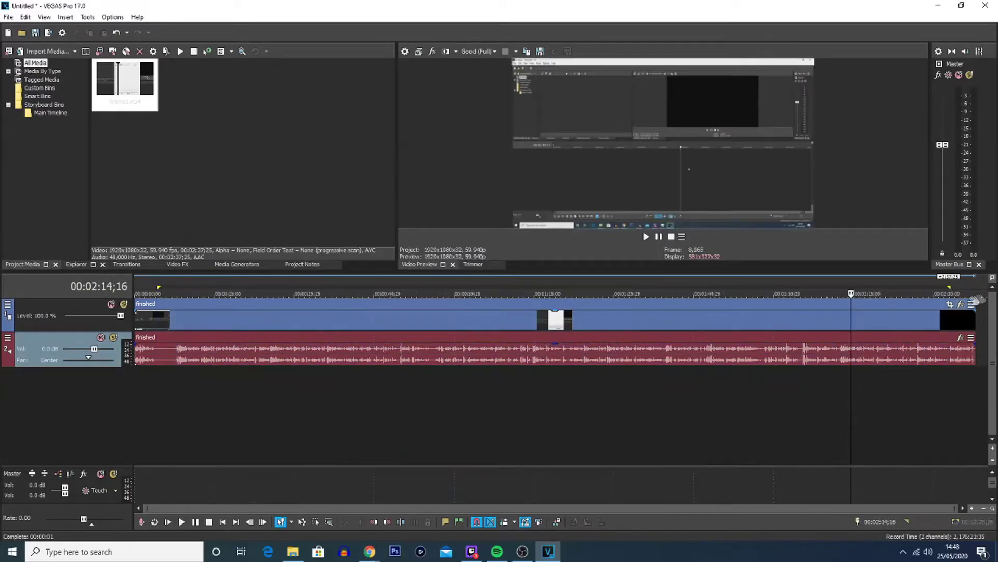
left_click_drag(976, 289, 149, 287)
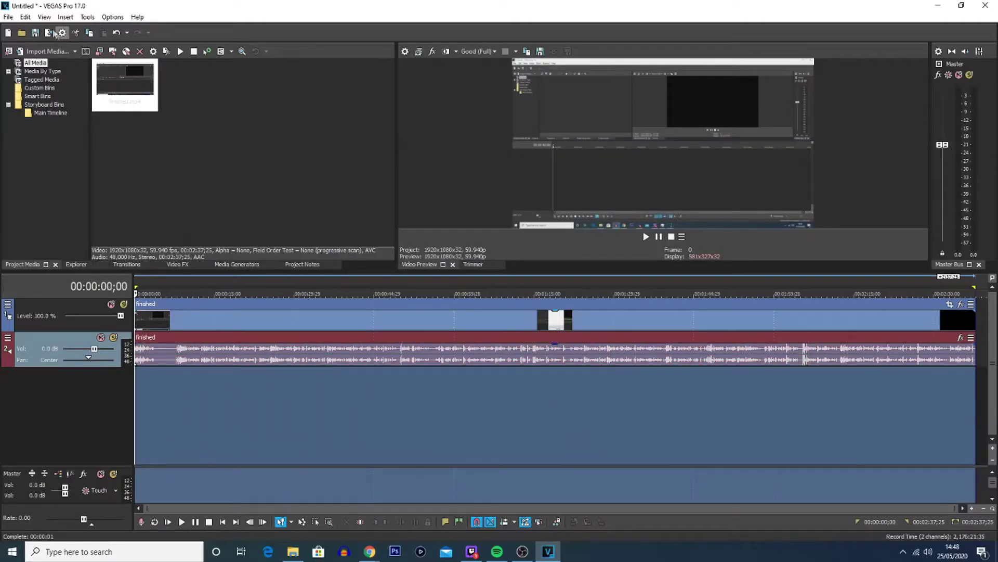
left_click(8, 16)
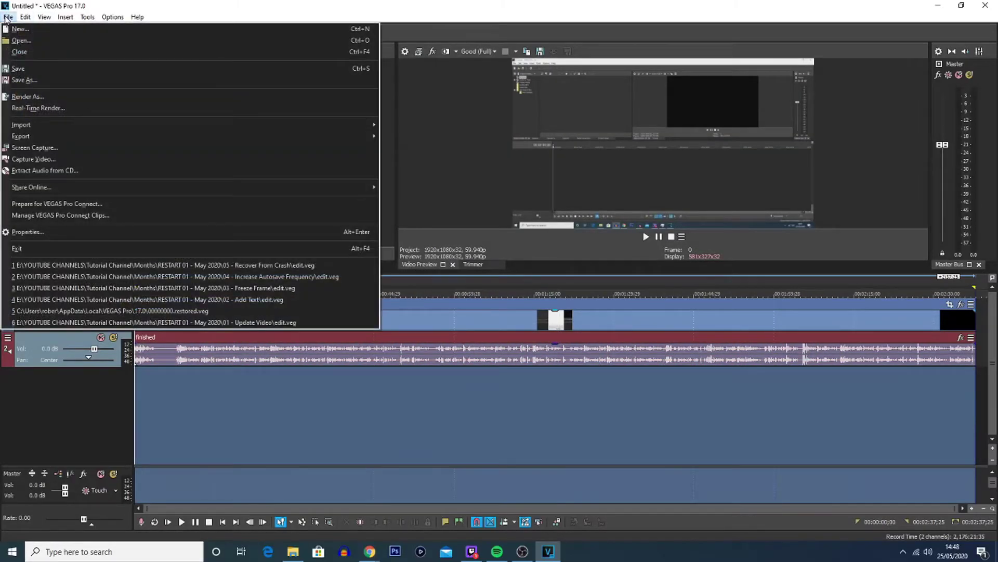
In Render As, pick MAGIX AVC/AAC MP4 with the Internet HD 1080p 59.94 fps template
left_click(21, 98)
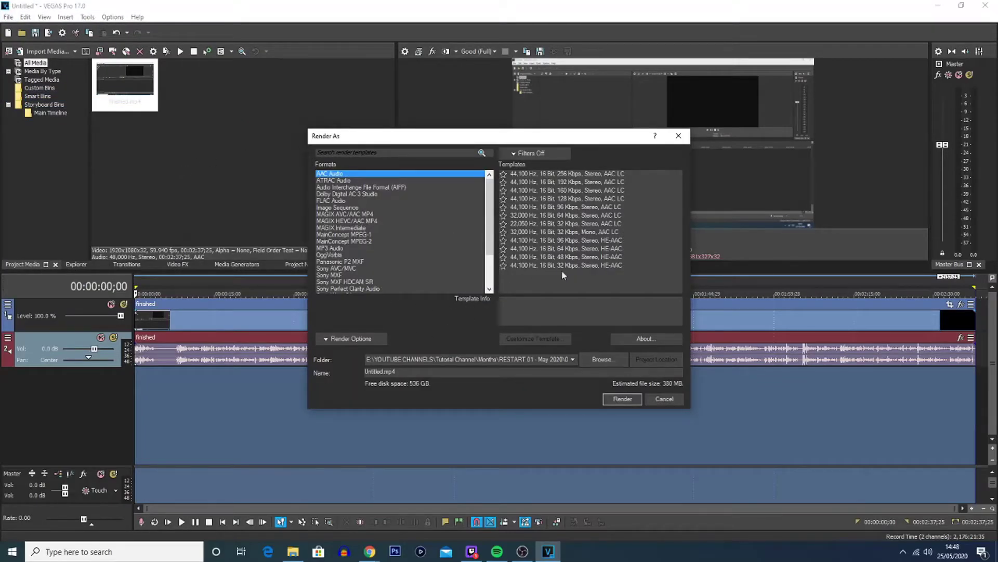
scroll(396, 220, "down", 3)
scroll(396, 220, "up", 3)
left_click(366, 215)
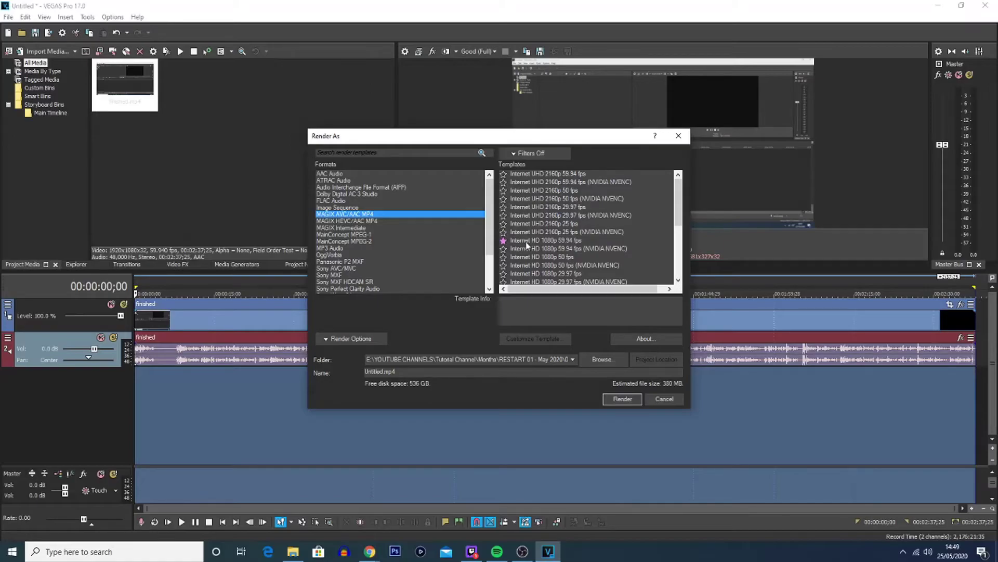
left_click(566, 241)
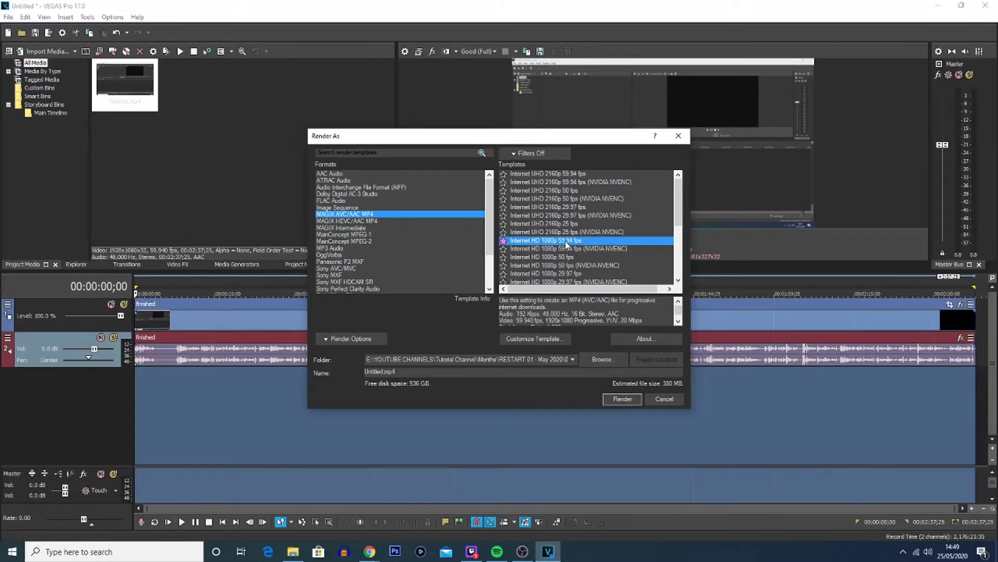
left_click(541, 343)
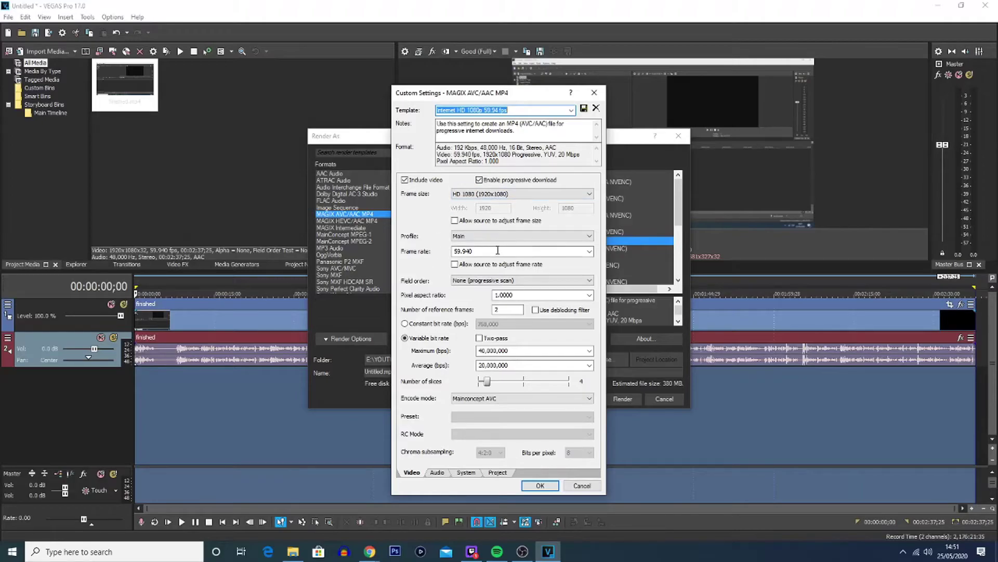
left_click(462, 252)
left_click(589, 251)
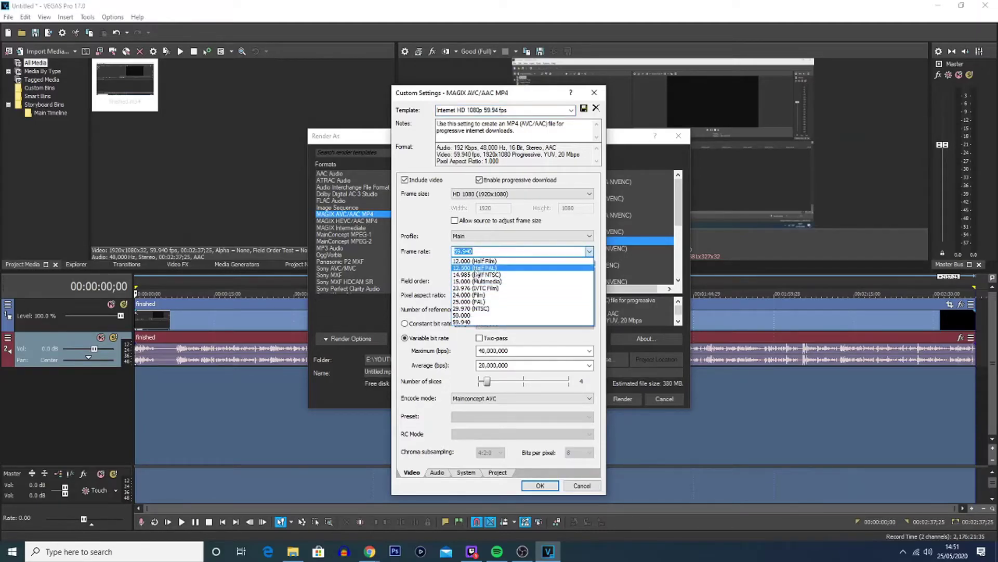
left_click(469, 323)
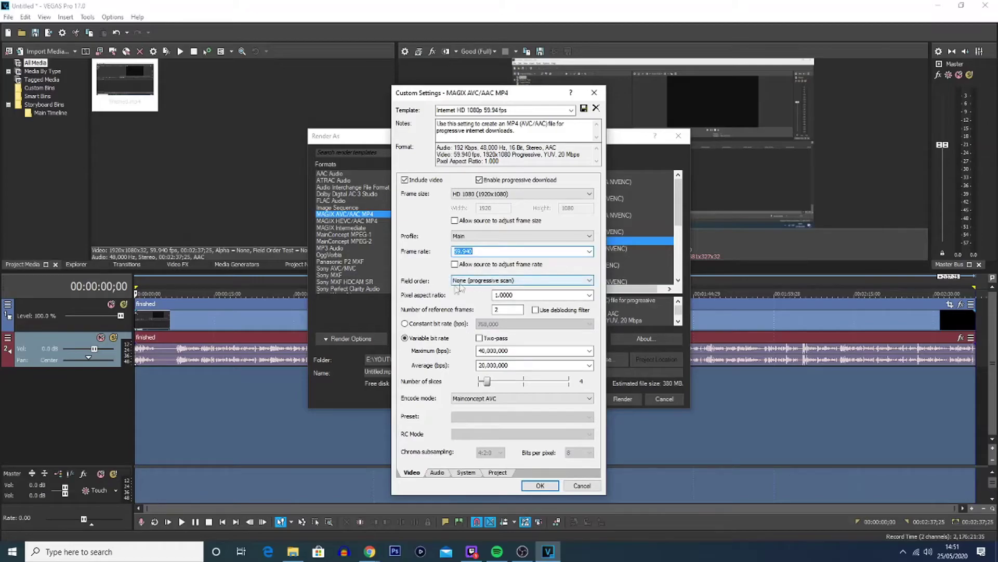
left_click(528, 295)
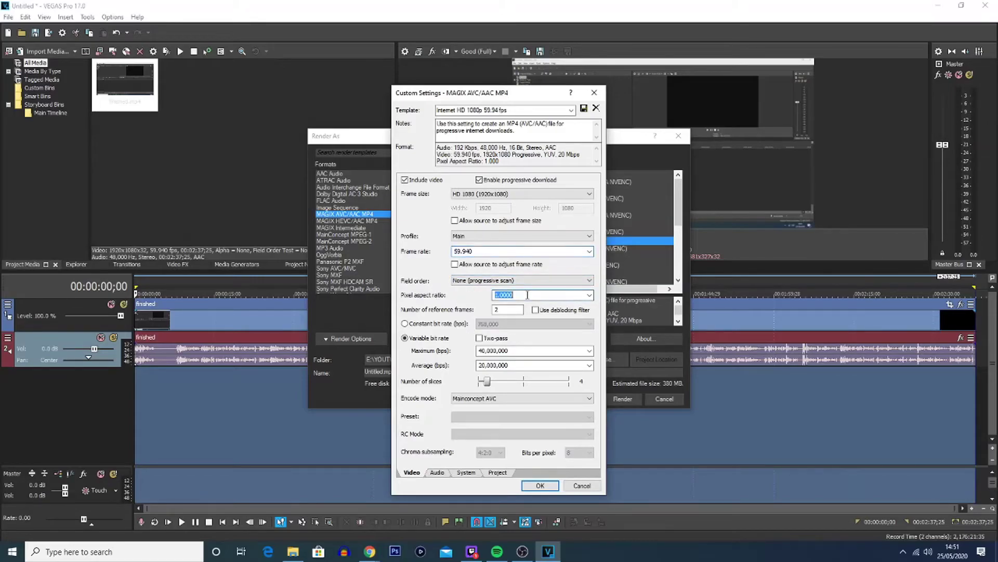
left_click(527, 295)
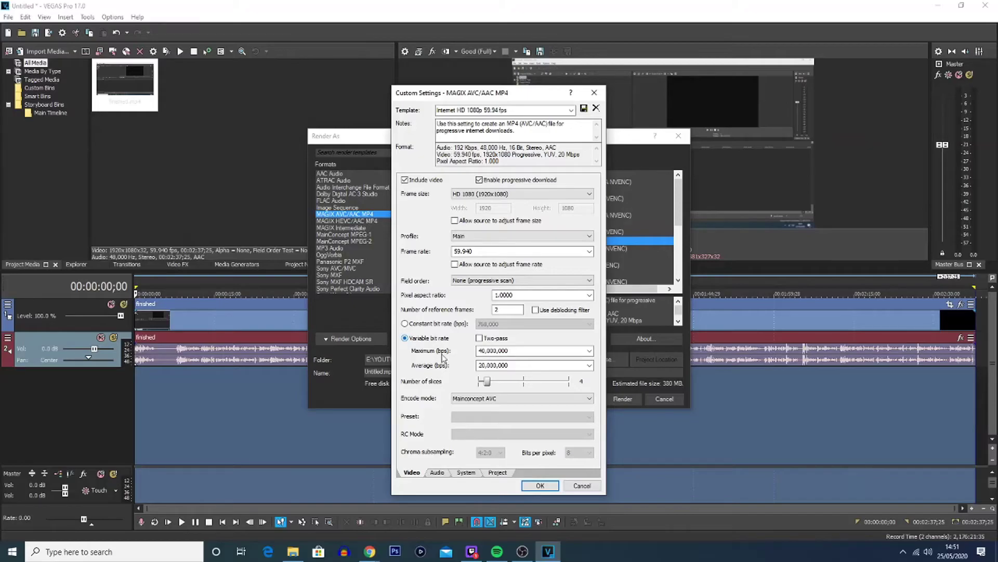
left_click(523, 352)
Keep the template's audio at a 48,000 Hz sample rate and 192,000 bps bit rate
left_click(437, 472)
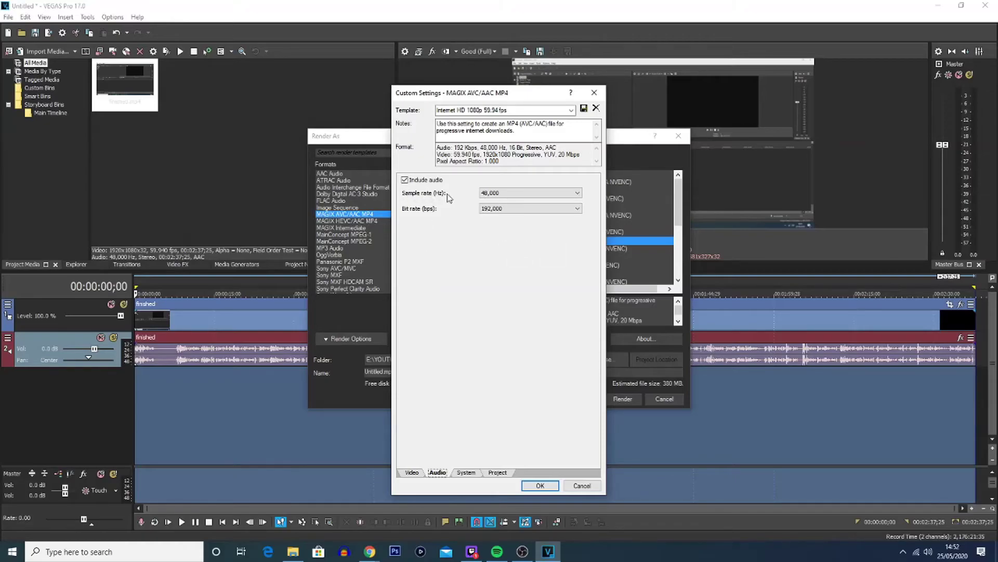
left_click(493, 196)
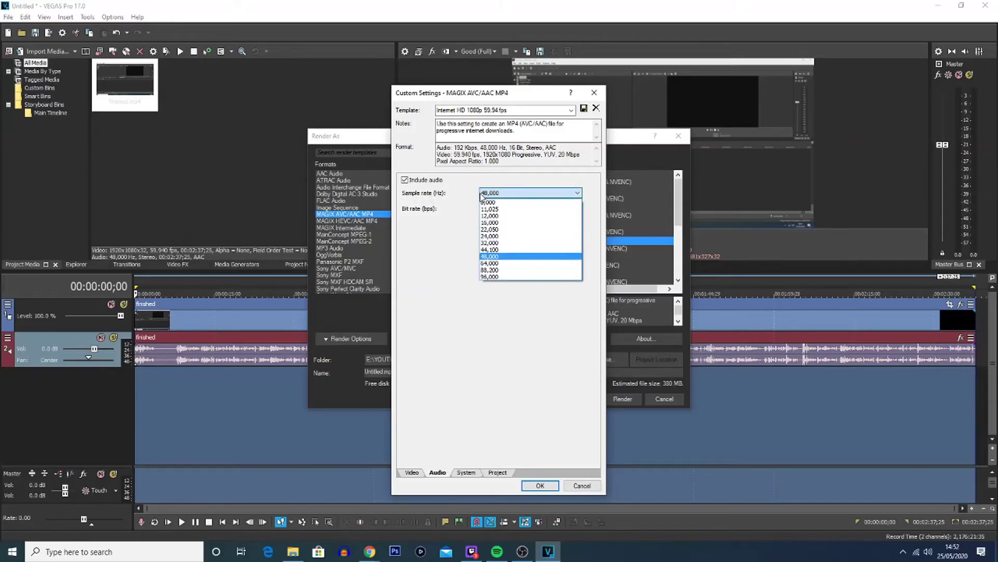
left_click(494, 257)
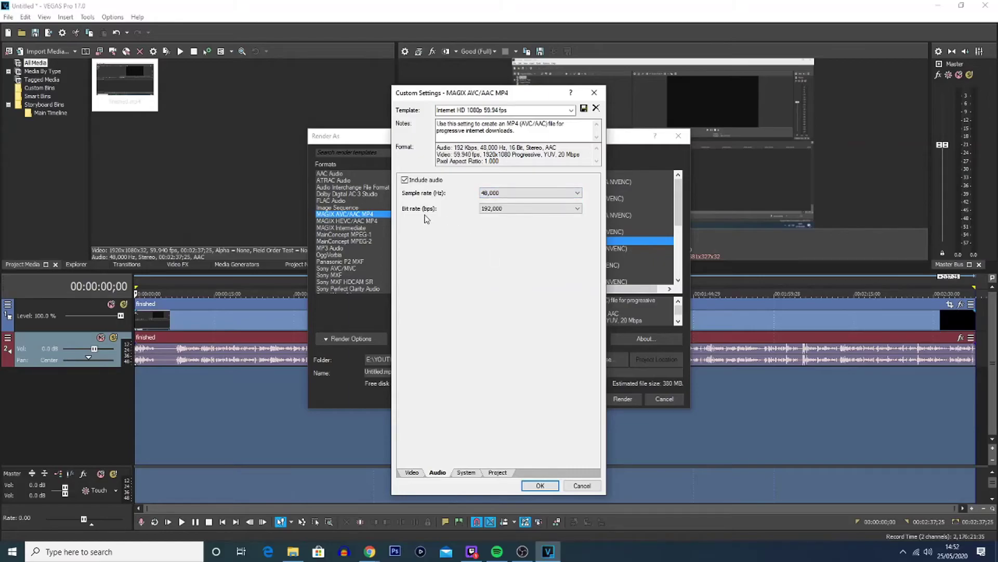
left_click(502, 208)
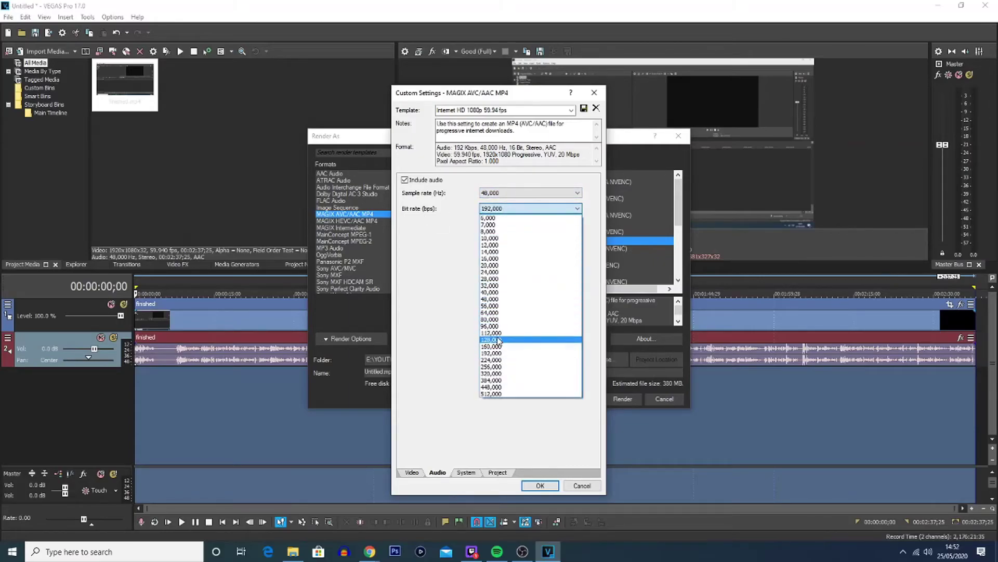
left_click(494, 354)
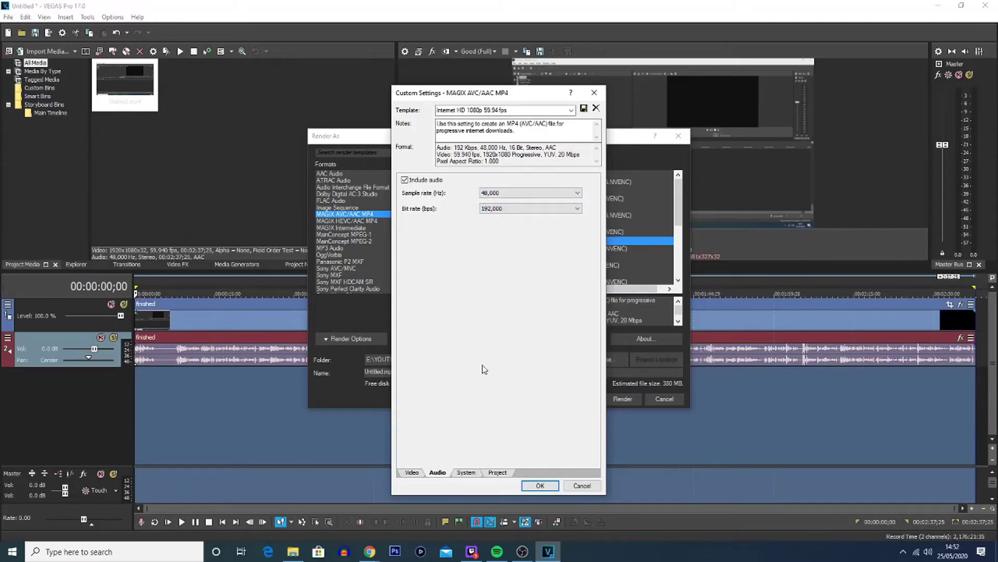
Set the project's video rendering quality to Best
left_click(498, 474)
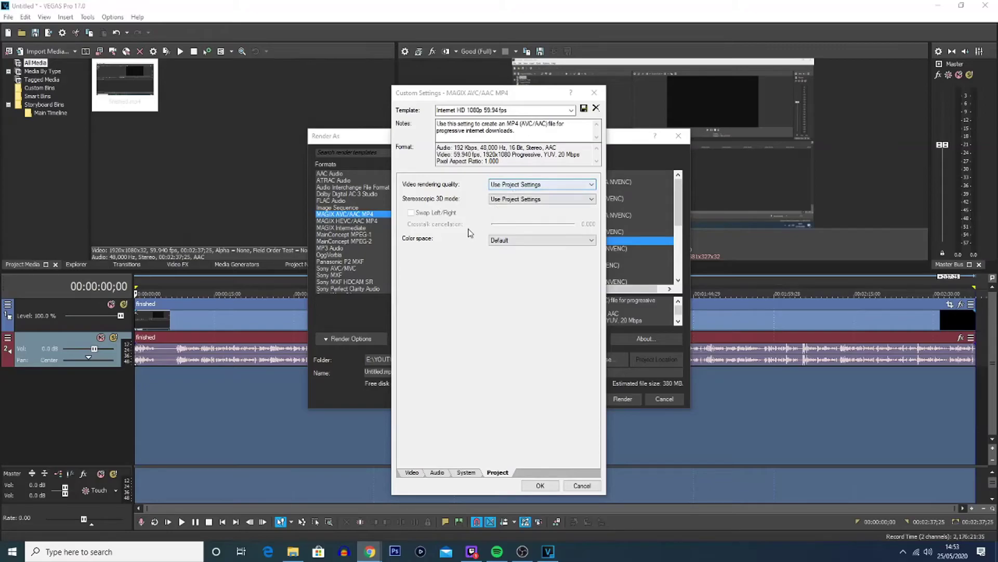
left_click(524, 186)
left_click(512, 224)
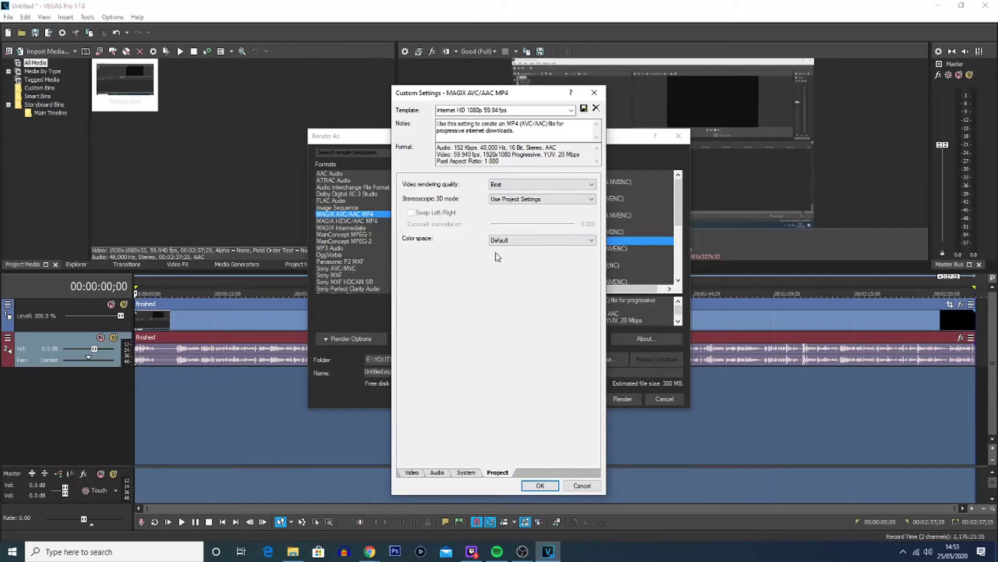
Save the settings as the template 'Best Render Settings For YouTube (60FPS)' and confirm
left_click(525, 108)
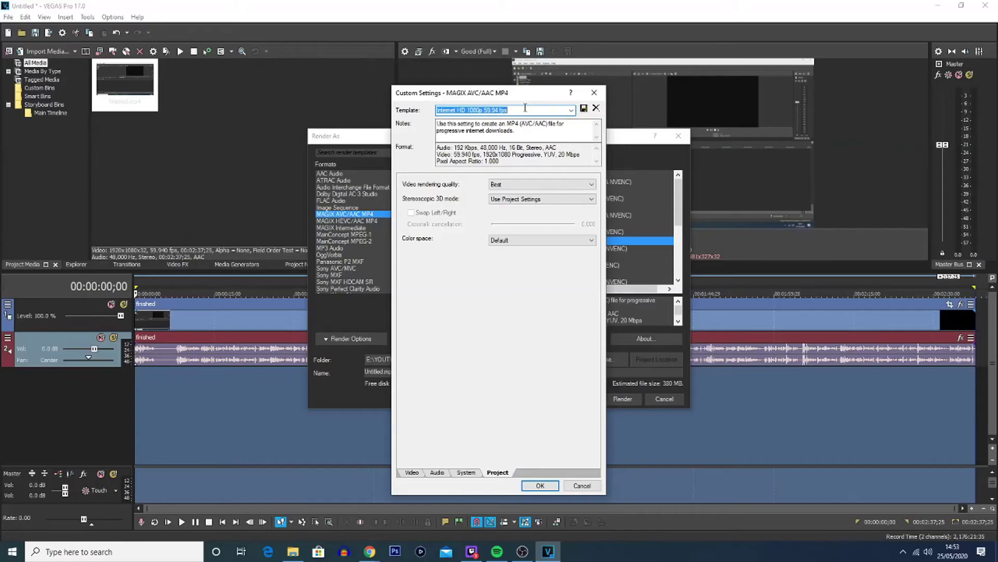
type("Best Render Settings For YouTube (60FPS)")
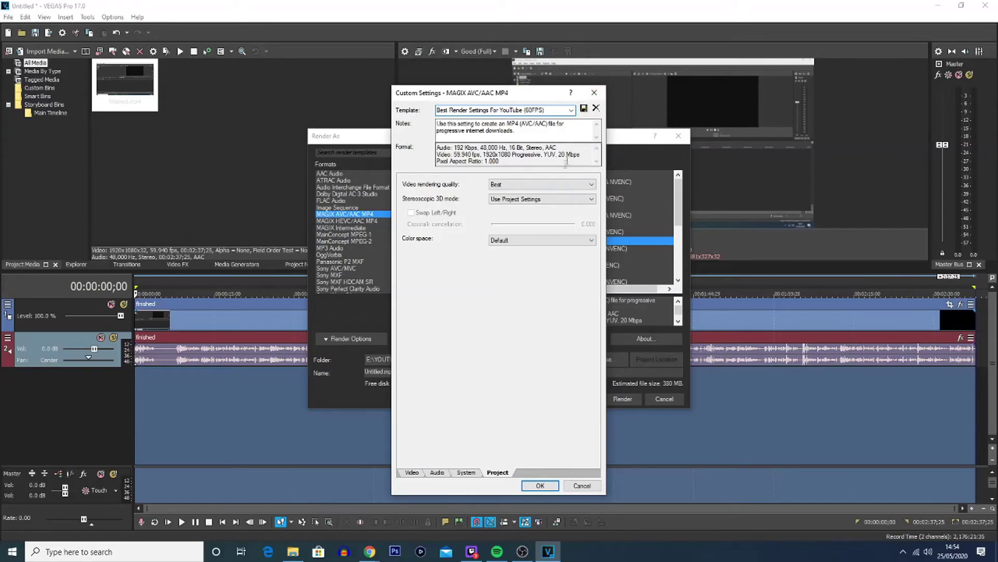
left_click(583, 109)
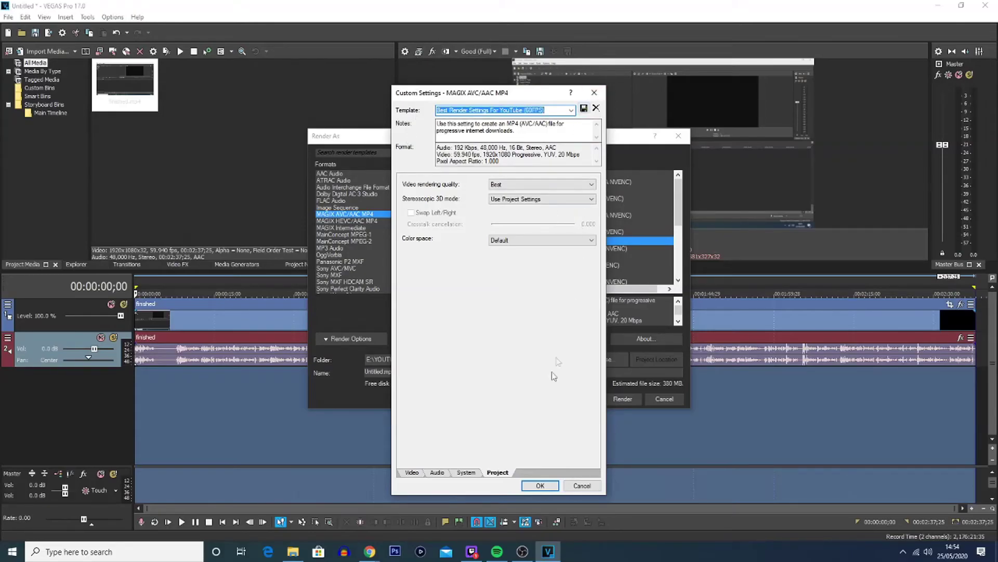
left_click(540, 485)
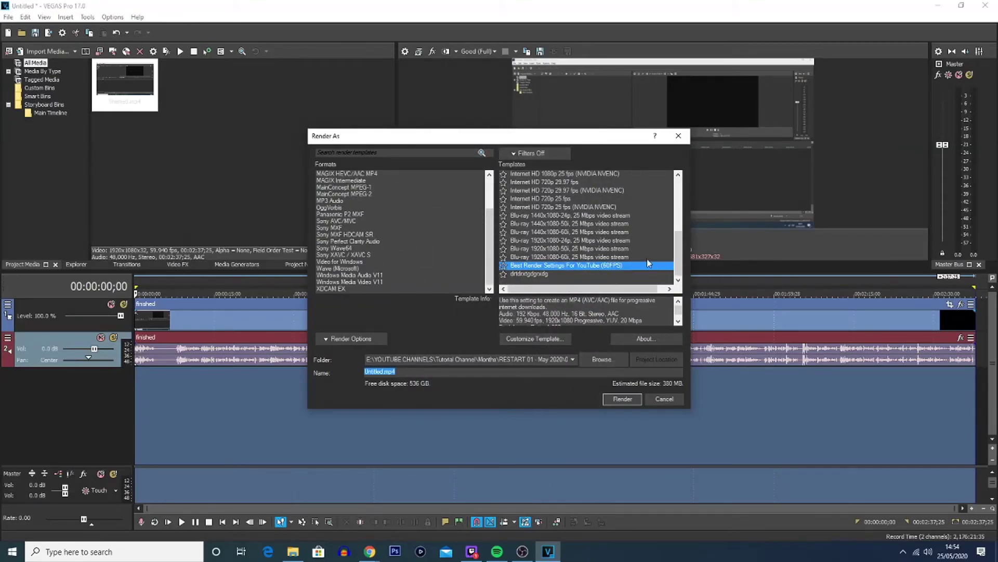
Favourite the YouTube 60FPS template and filter the Render As list to favourites only
scroll(357, 248, "up", 2)
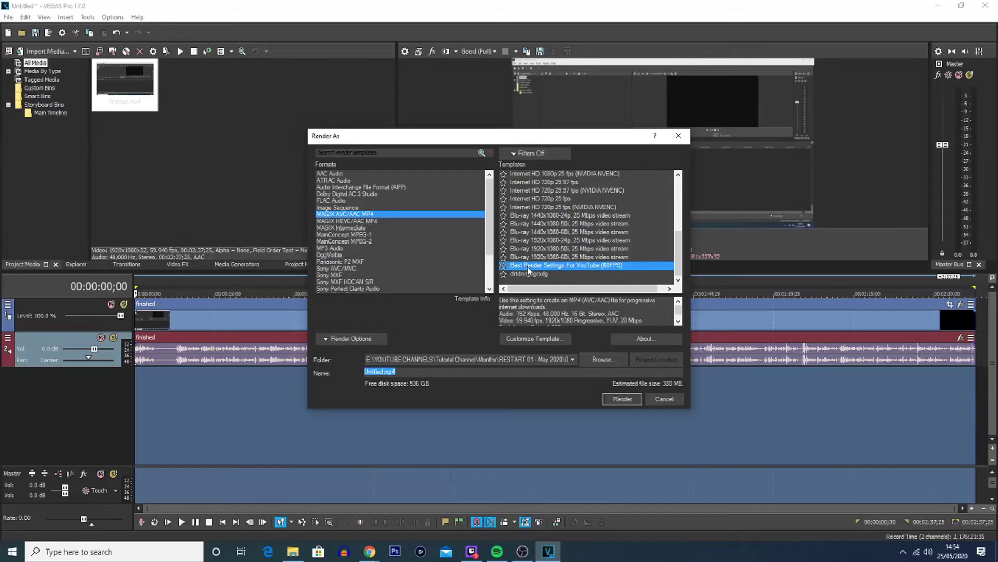
left_click(503, 267)
left_click(514, 154)
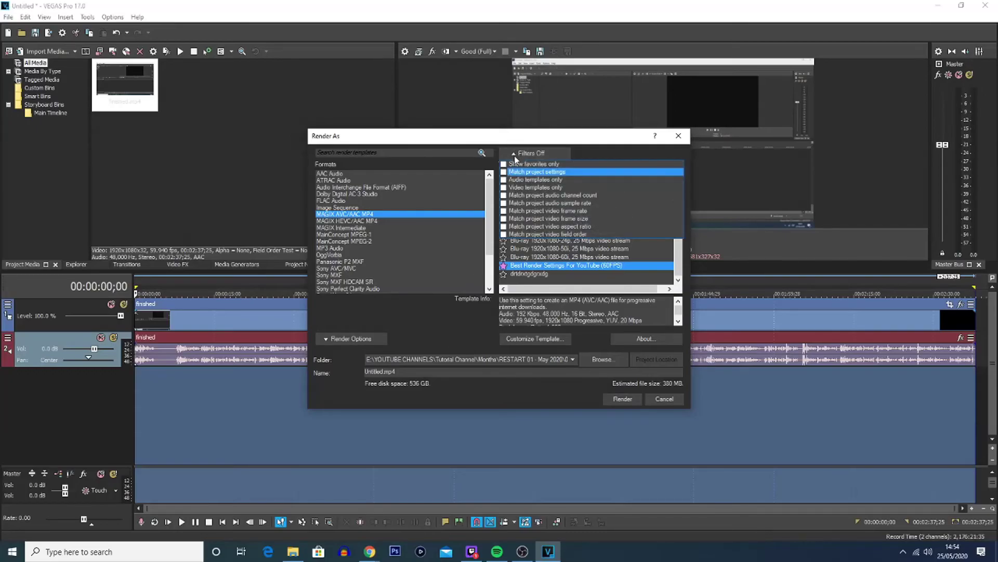
left_click(503, 164)
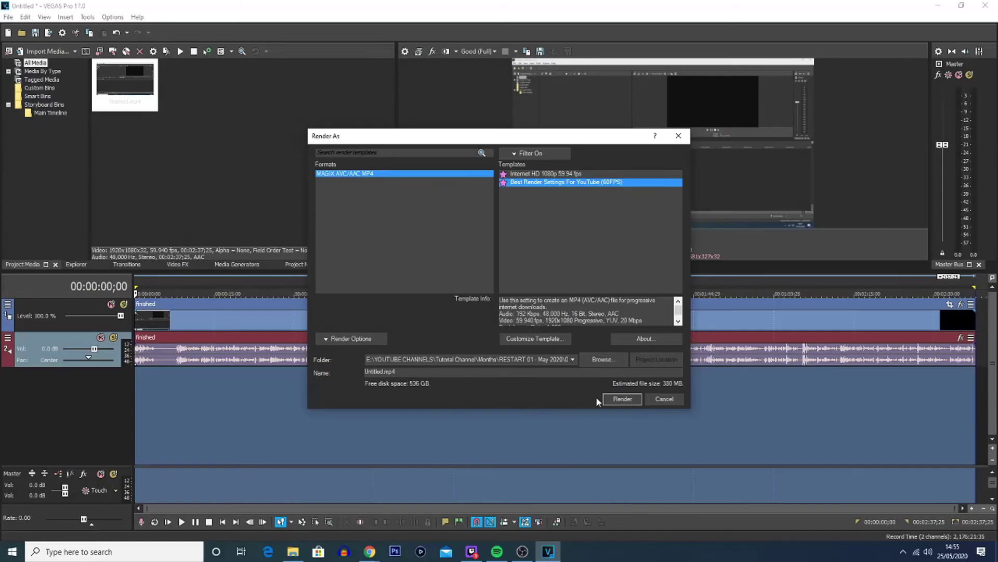
Name the output file 'example' and render example.mp4 with the 60FPS template
left_click(613, 361)
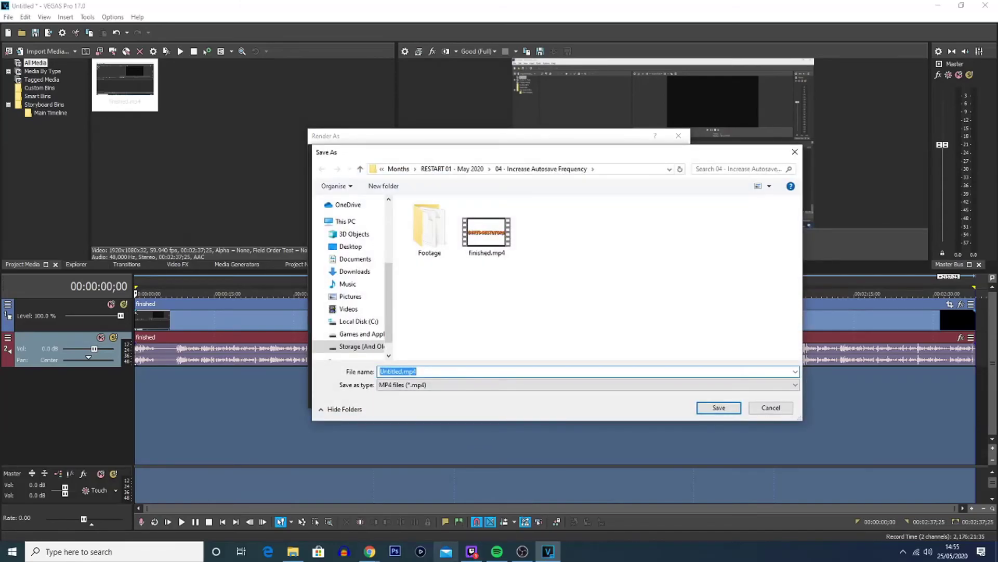
left_click(435, 372)
left_click_drag(435, 372, 339, 374)
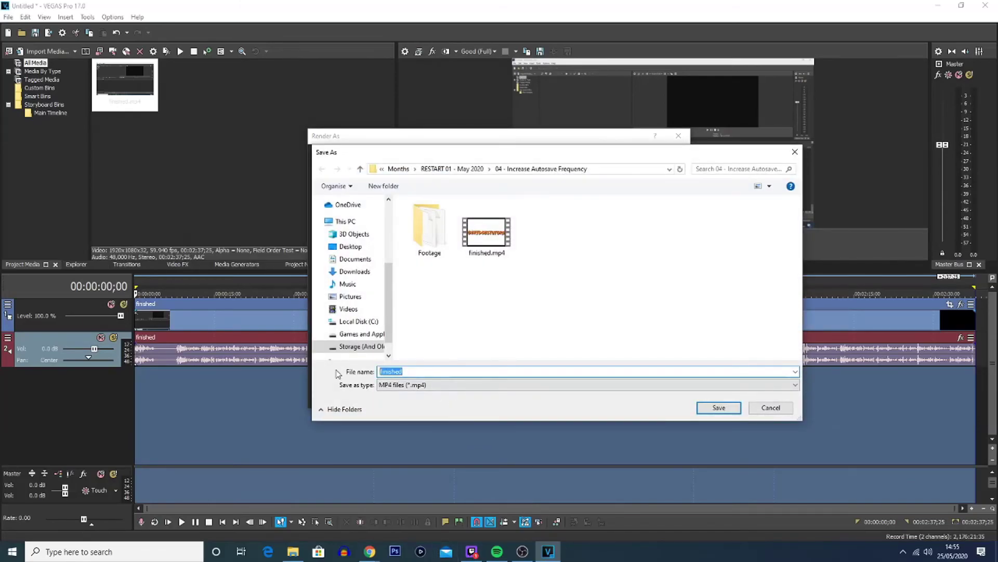
type("example")
left_click(727, 410)
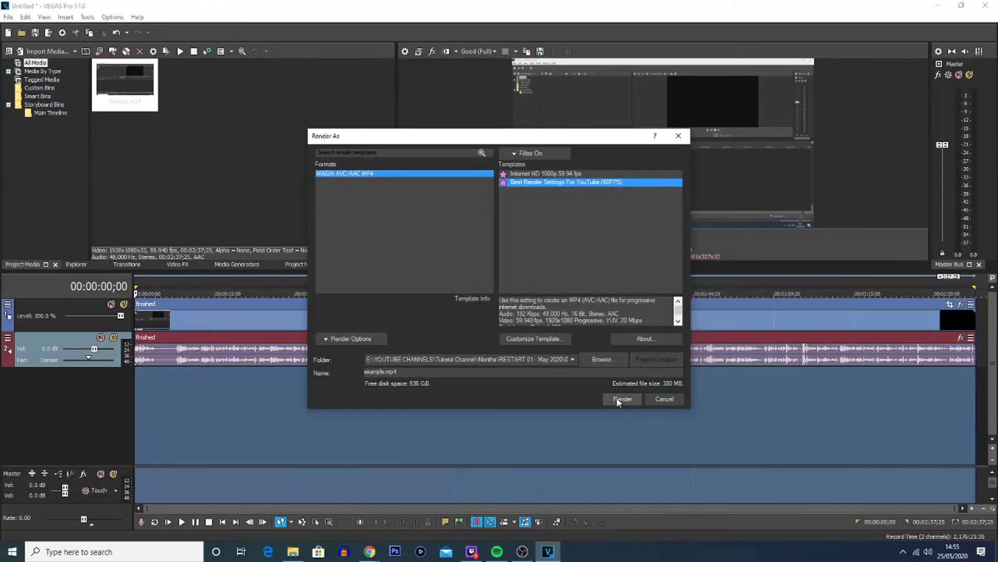
left_click(622, 399)
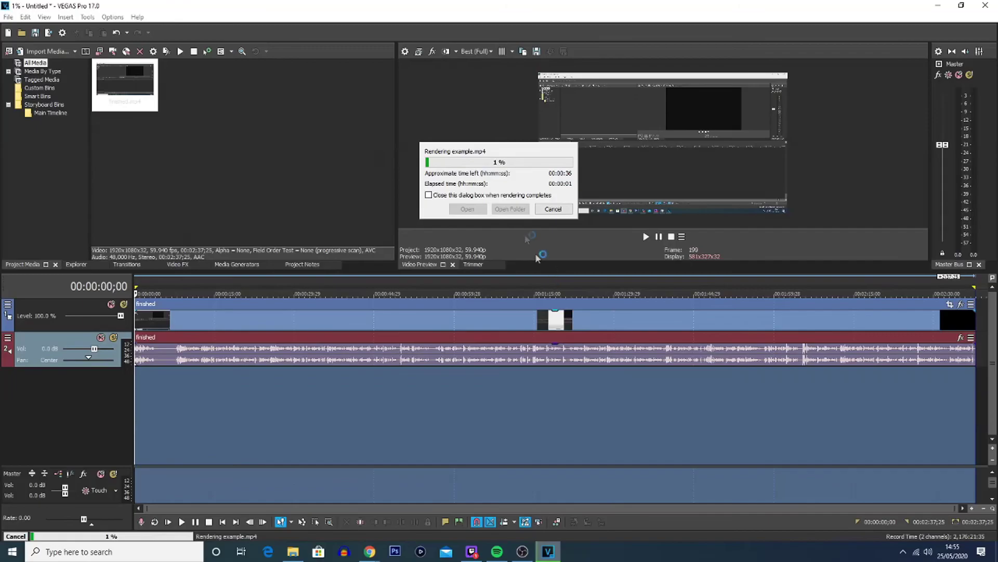